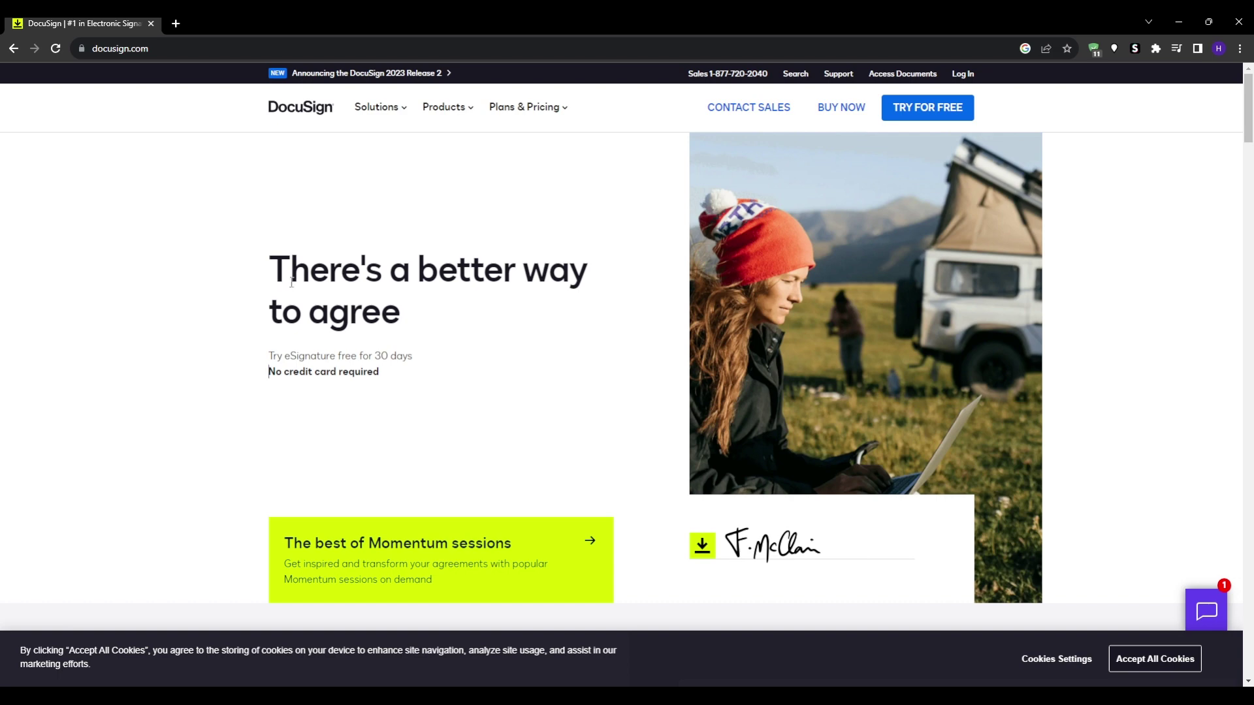
Look through the DocuSign home page's sections on eSignature, contract lifecycle management and integrations
left_click_drag(270, 265, 405, 335)
left_click(411, 337)
scroll(151, 394, "down", 1)
scroll(151, 395, "down", 7)
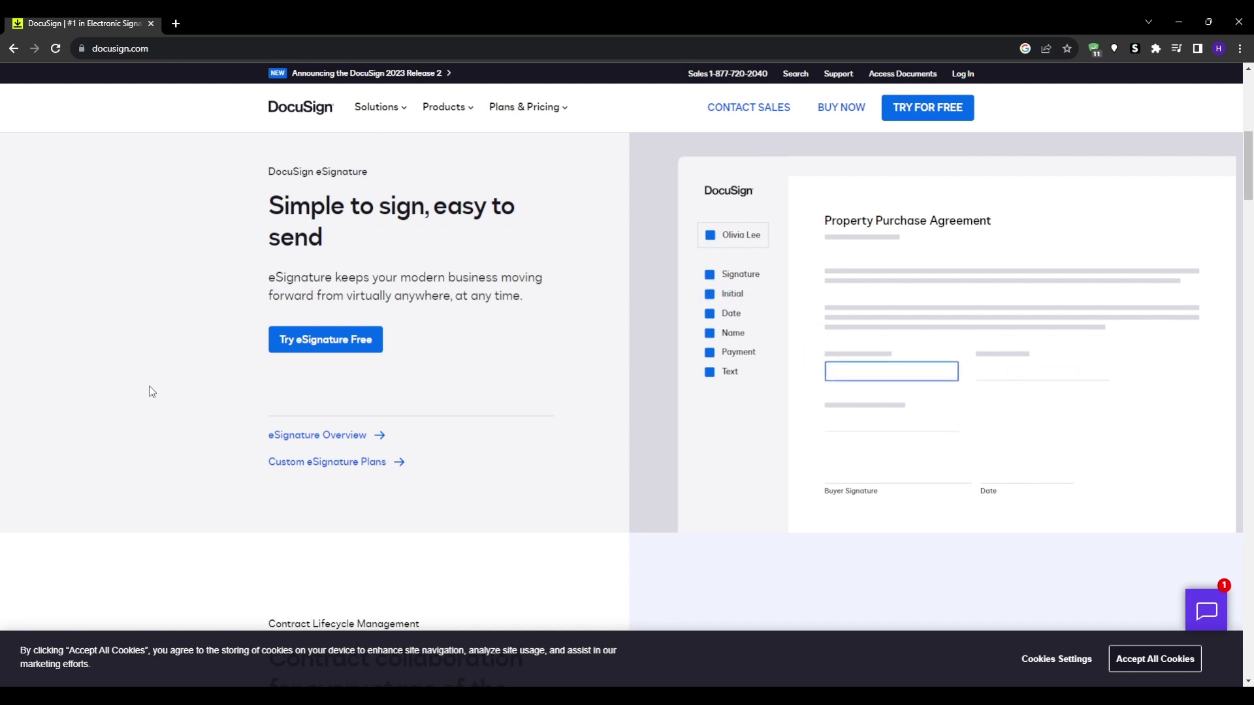
scroll(151, 392, "down", 3)
scroll(150, 392, "down", 3)
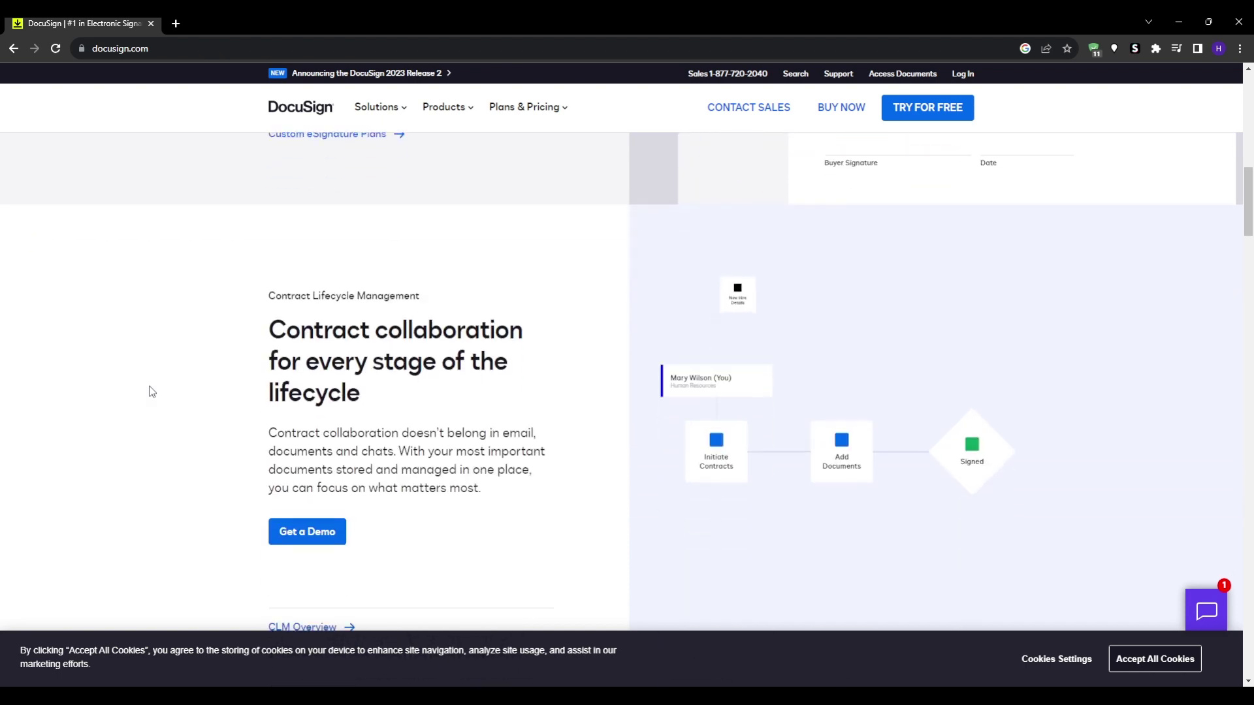
scroll(151, 392, "down", 1)
scroll(150, 392, "down", 6)
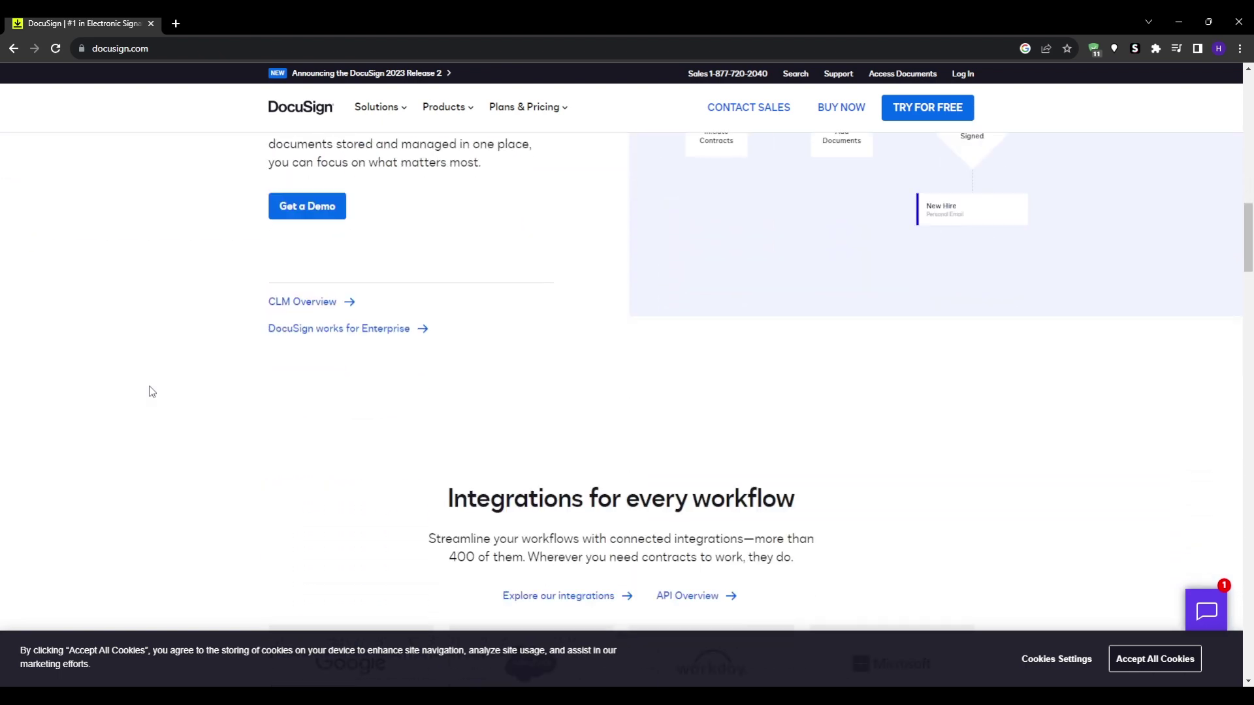
Open the free sign-up form by way of the login page and agree to receive marketing communications
left_click(961, 75)
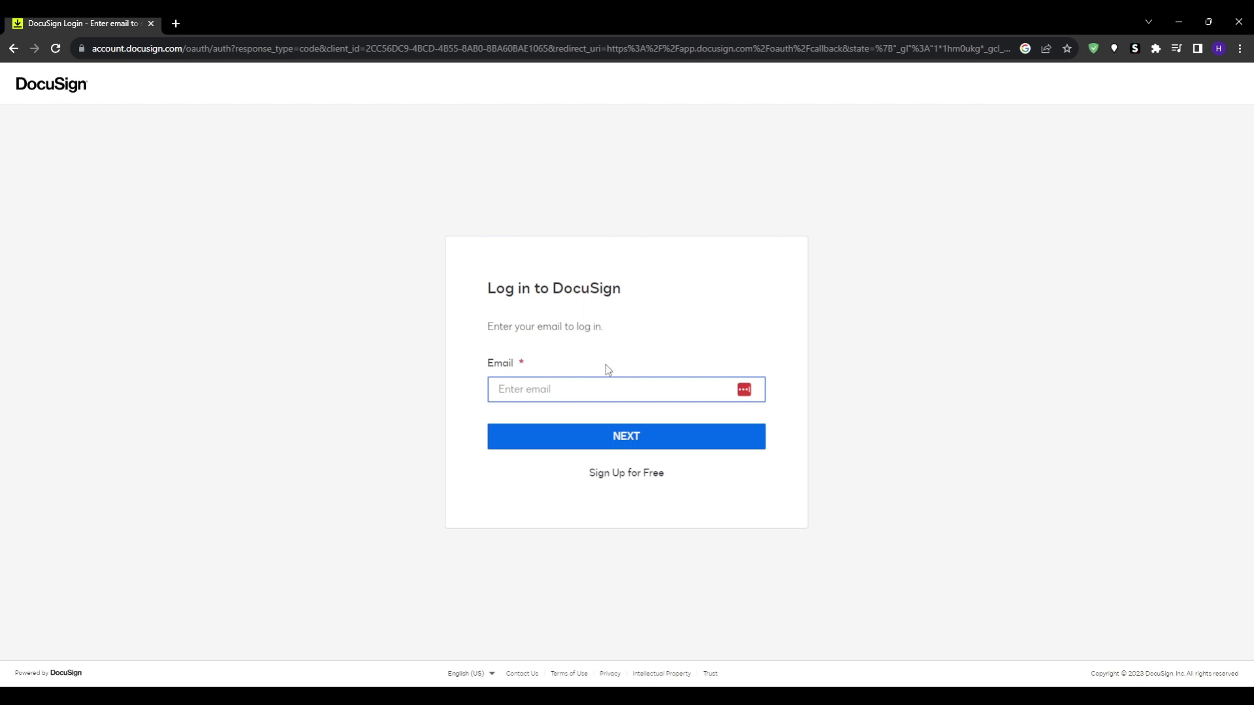
left_click(617, 481)
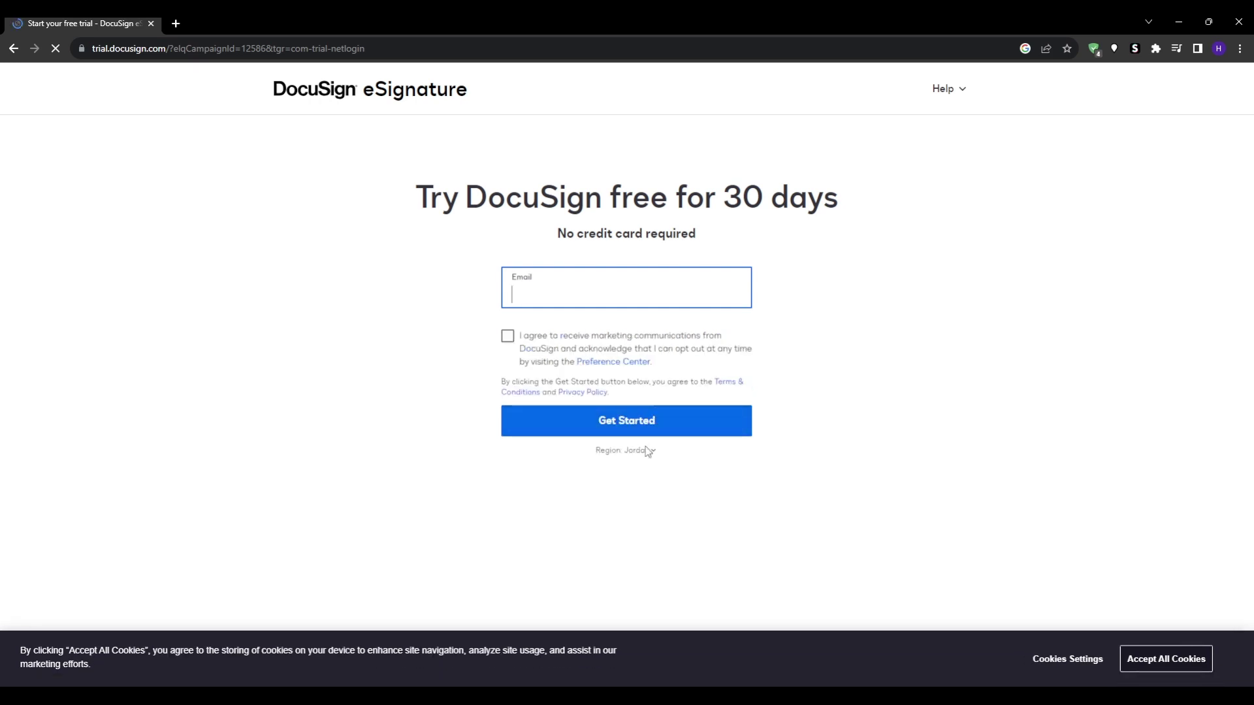
left_click(507, 335)
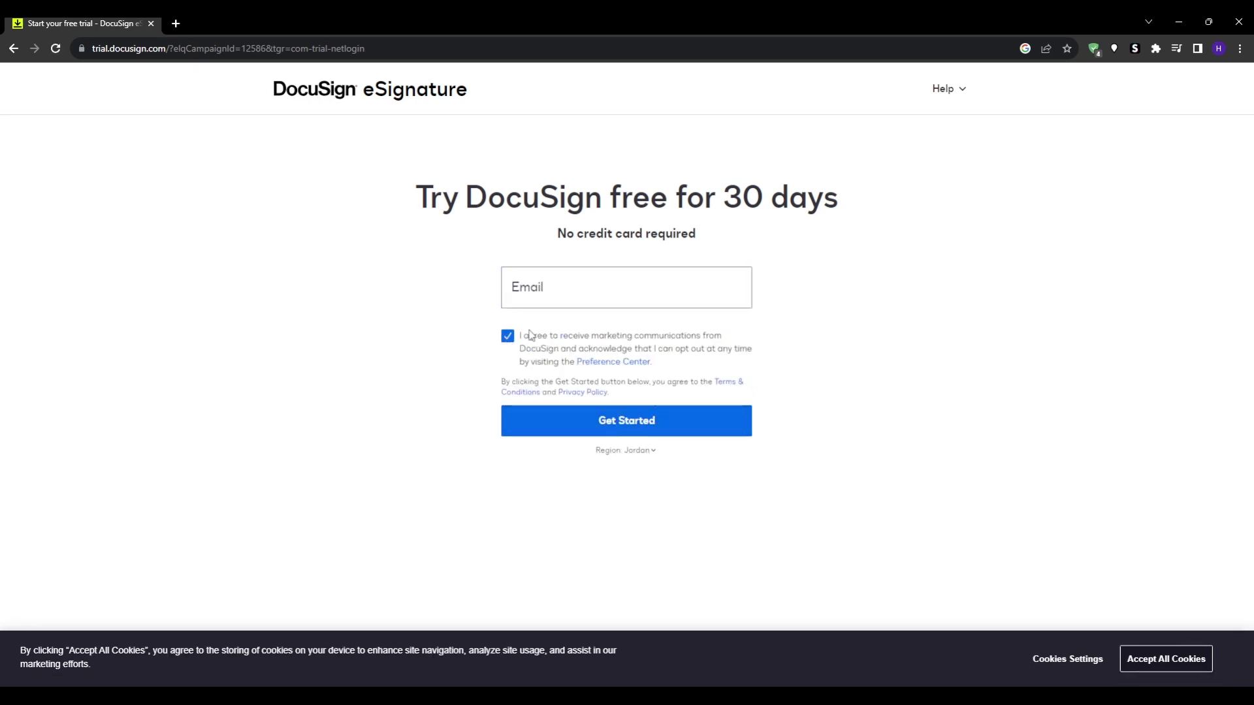
Fill in the email field of the 30-day free trial form and submit the sign-up
left_click_drag(415, 208, 856, 197)
left_click(829, 230)
left_click(641, 297)
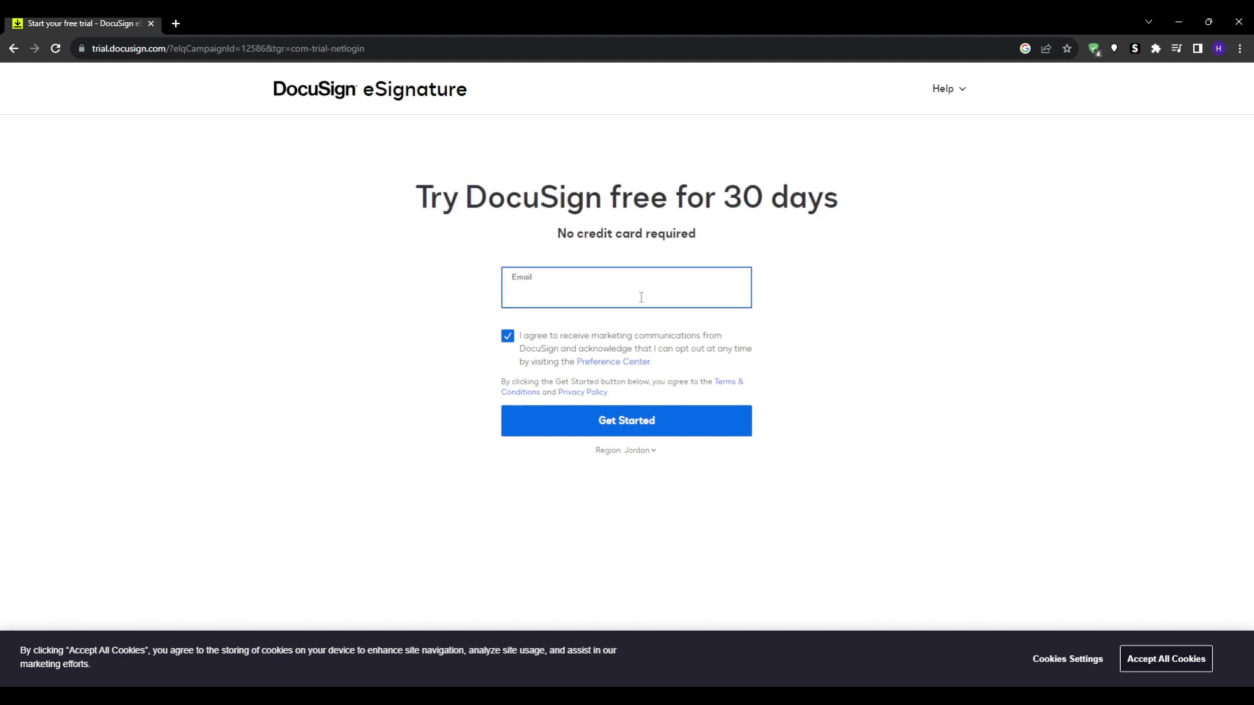
left_click(628, 334)
left_click(637, 422)
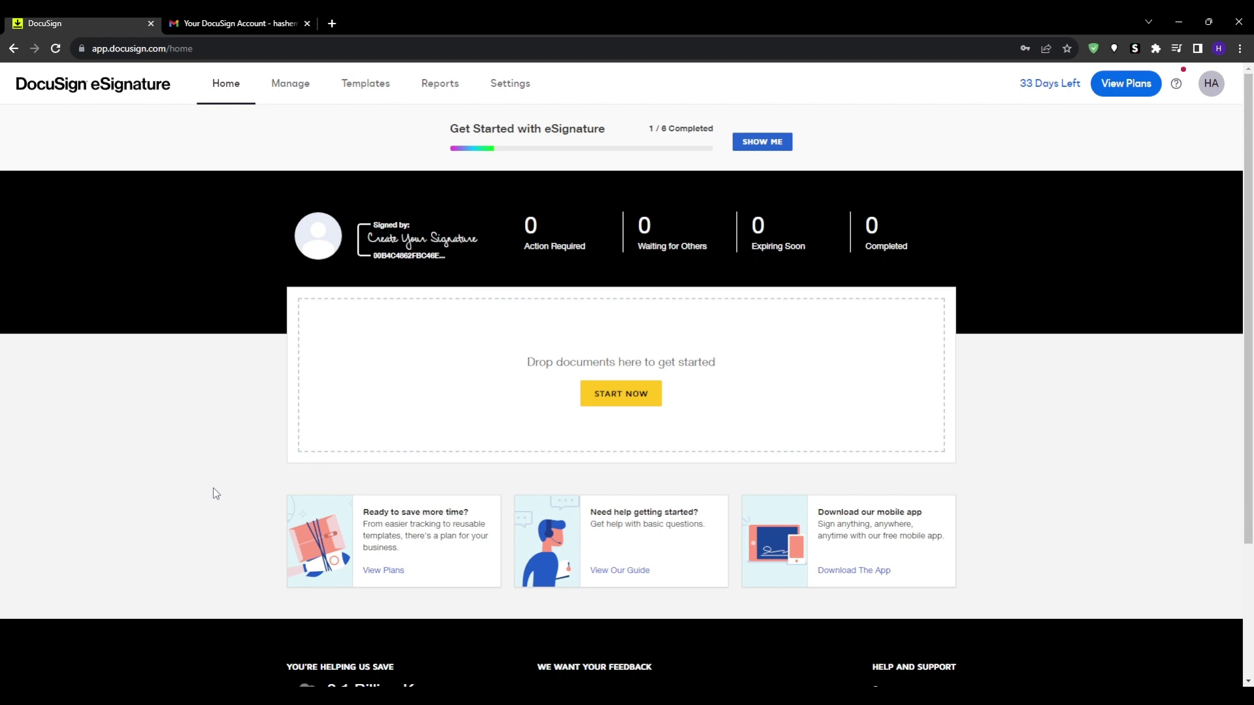
Look over the eSignature home page and close the Gmail tab showing the DocuSign account message
scroll(186, 461, "down", 2)
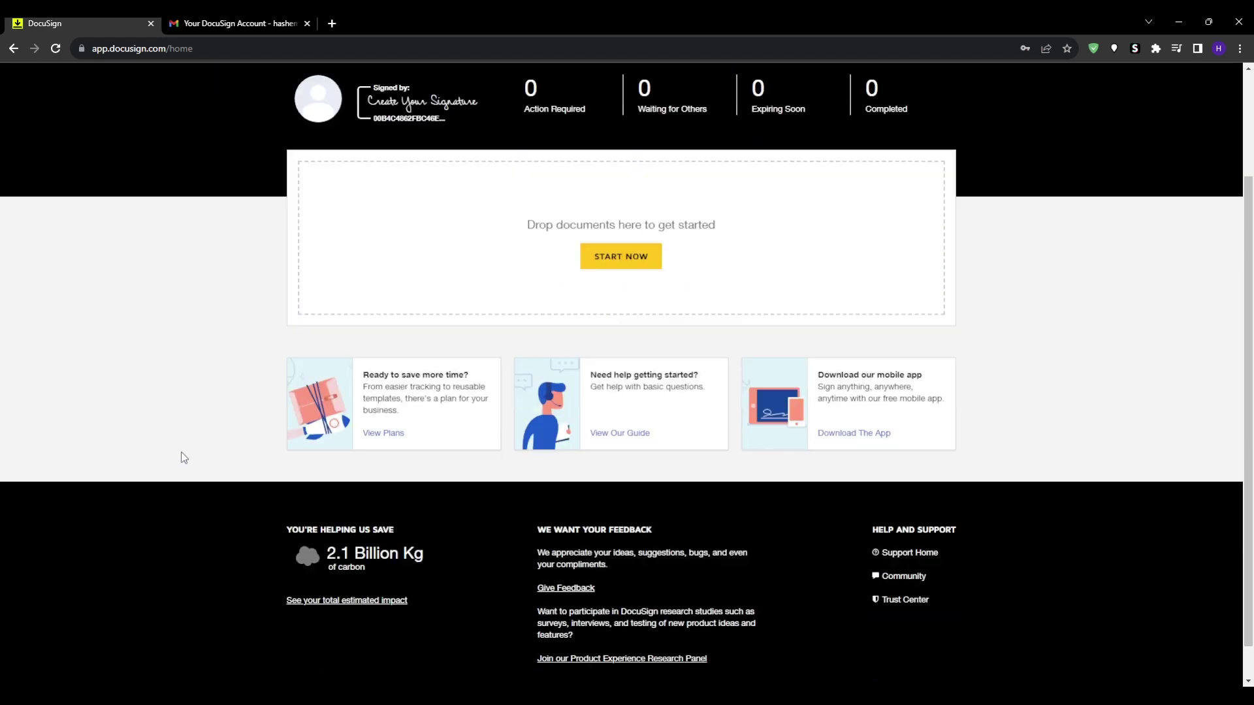
scroll(182, 449, "up", 2)
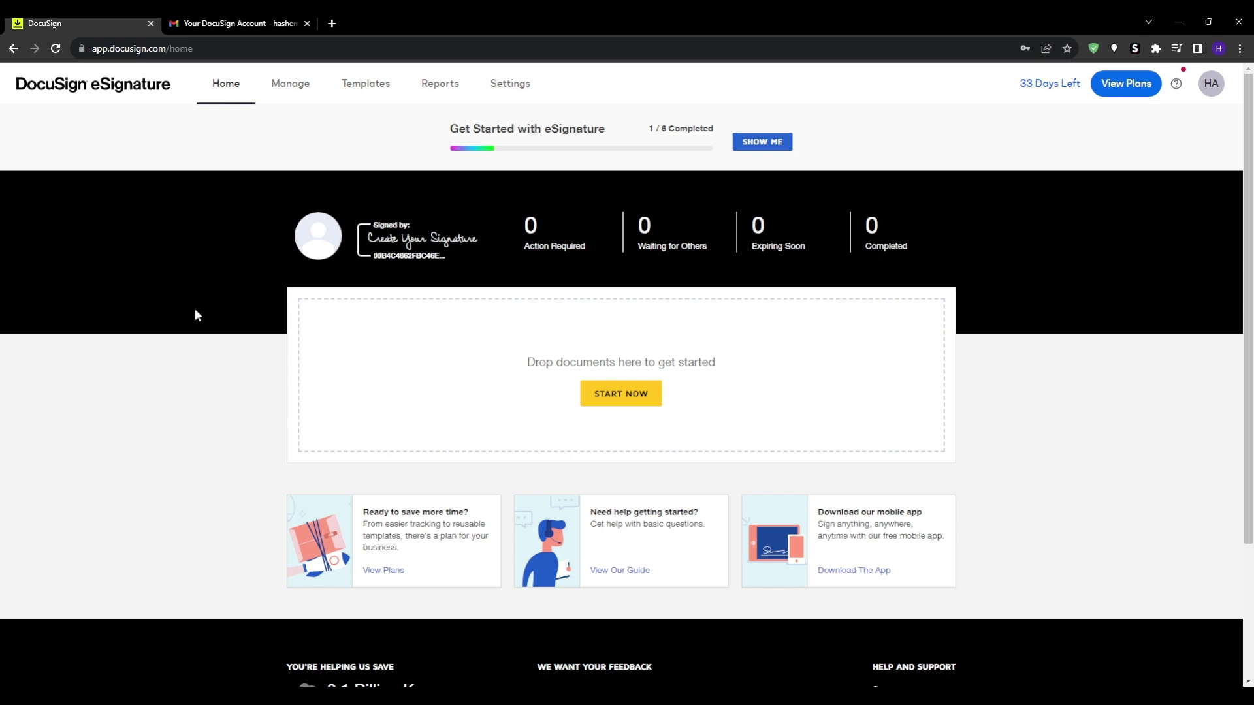
scroll(210, 355, "down", 3)
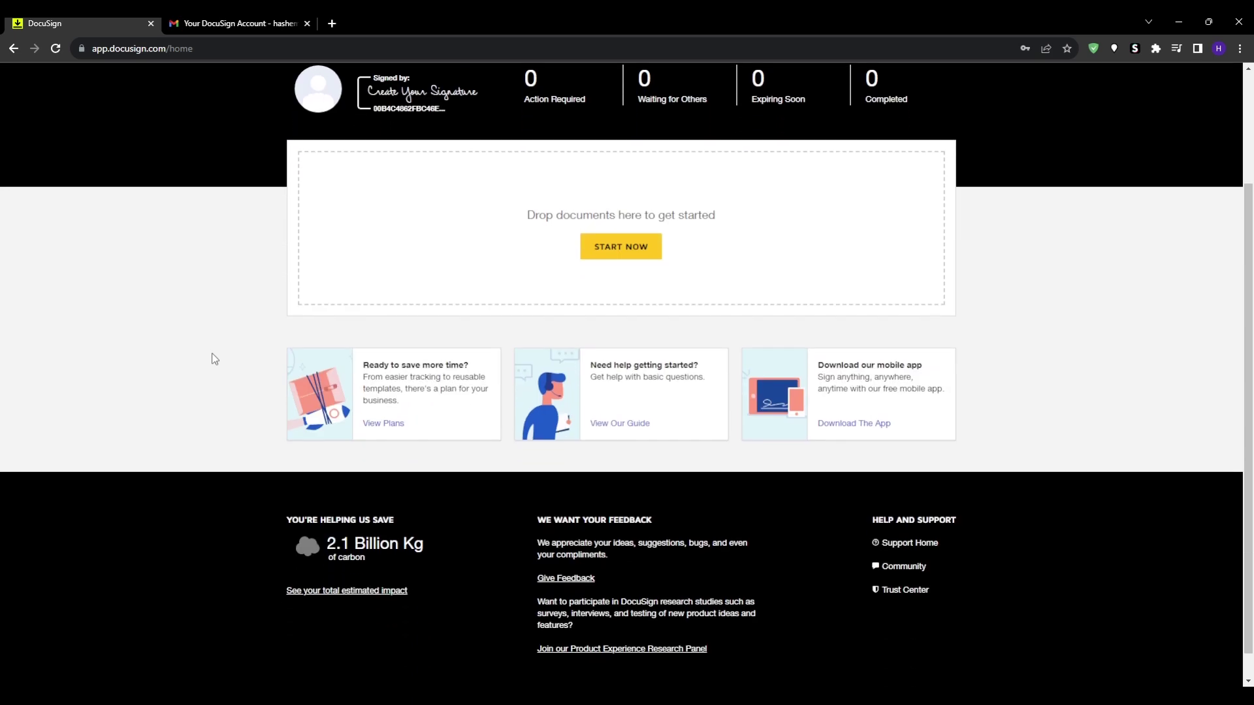
scroll(215, 356, "up", 3)
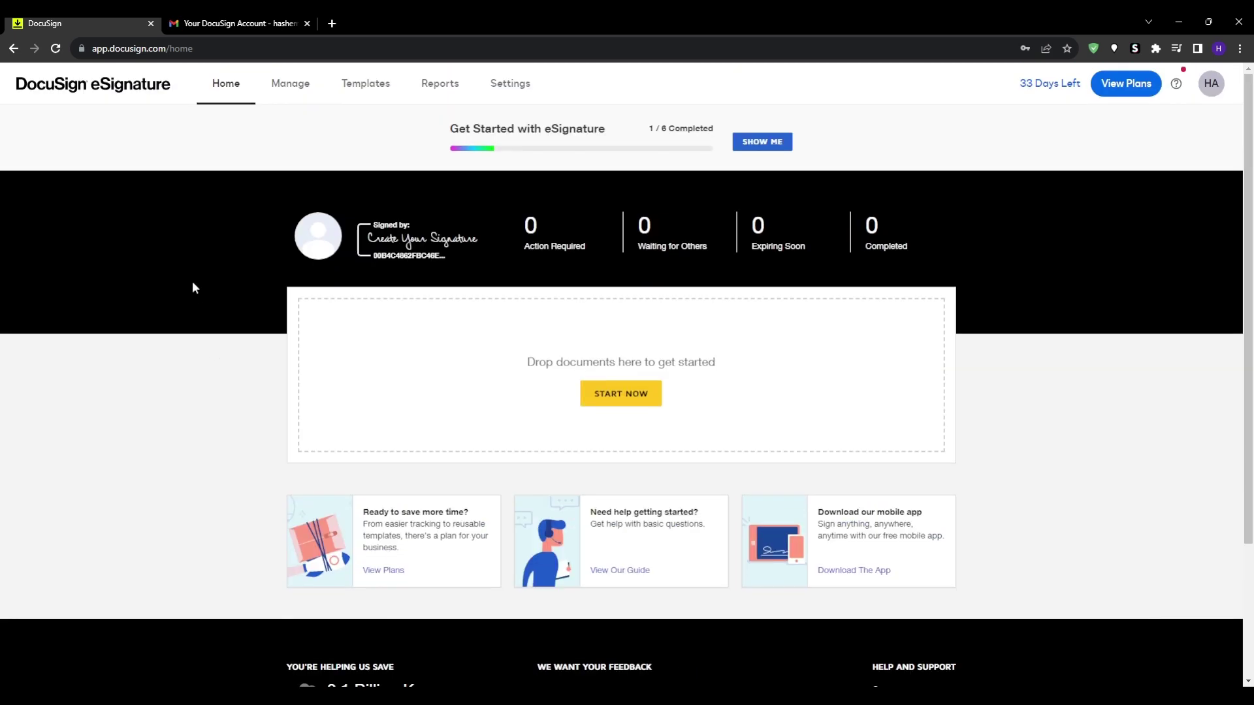
left_click(306, 24)
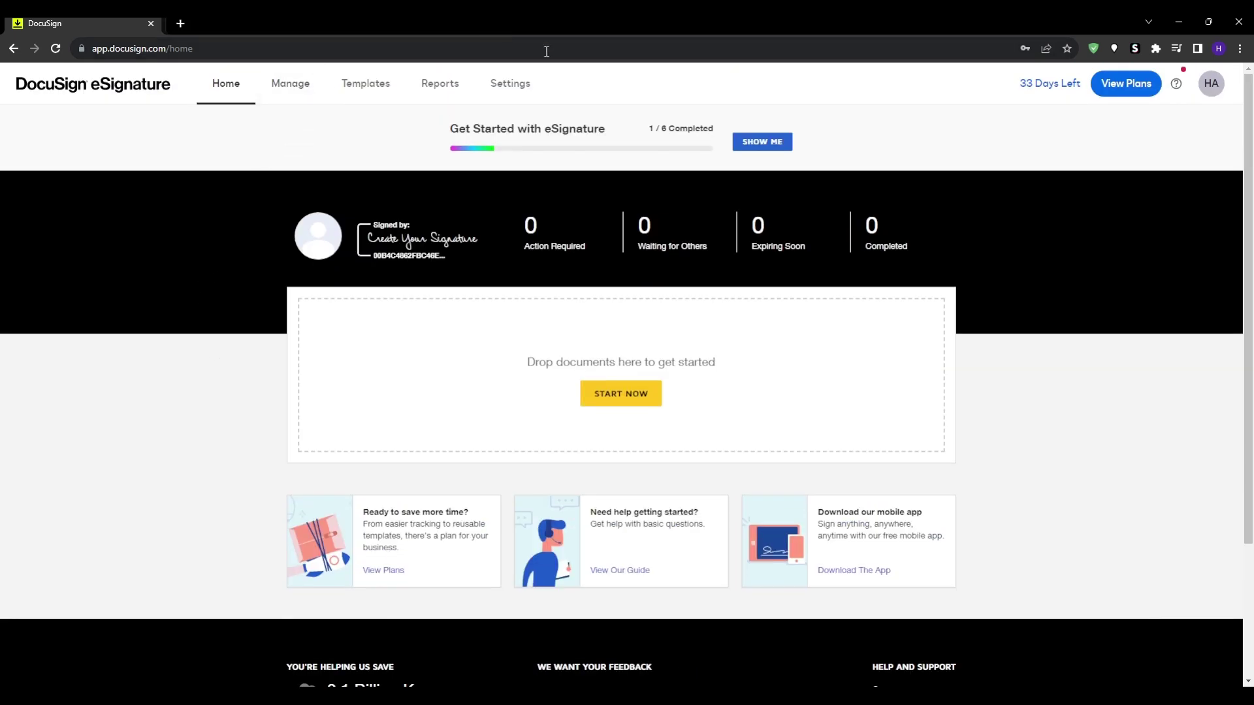
Look through the Connect integration settings and the account settings categories, and return to the eSignature home page
left_click(314, 91)
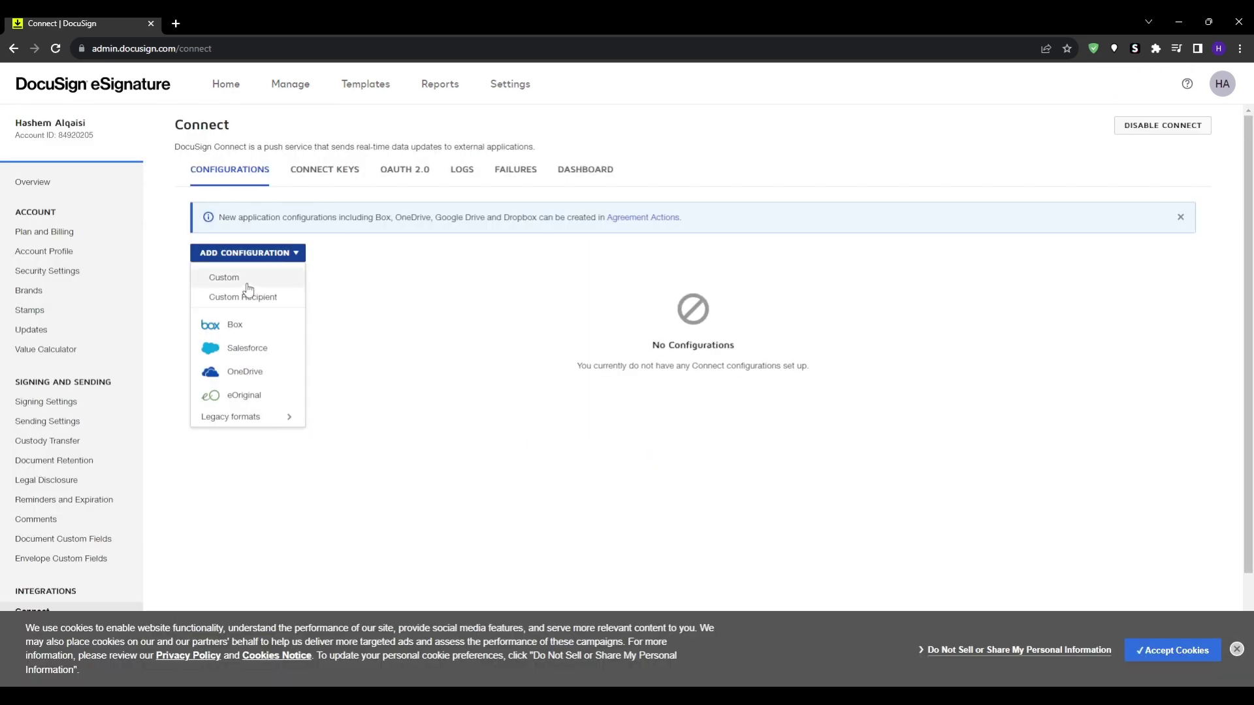
left_click(389, 292)
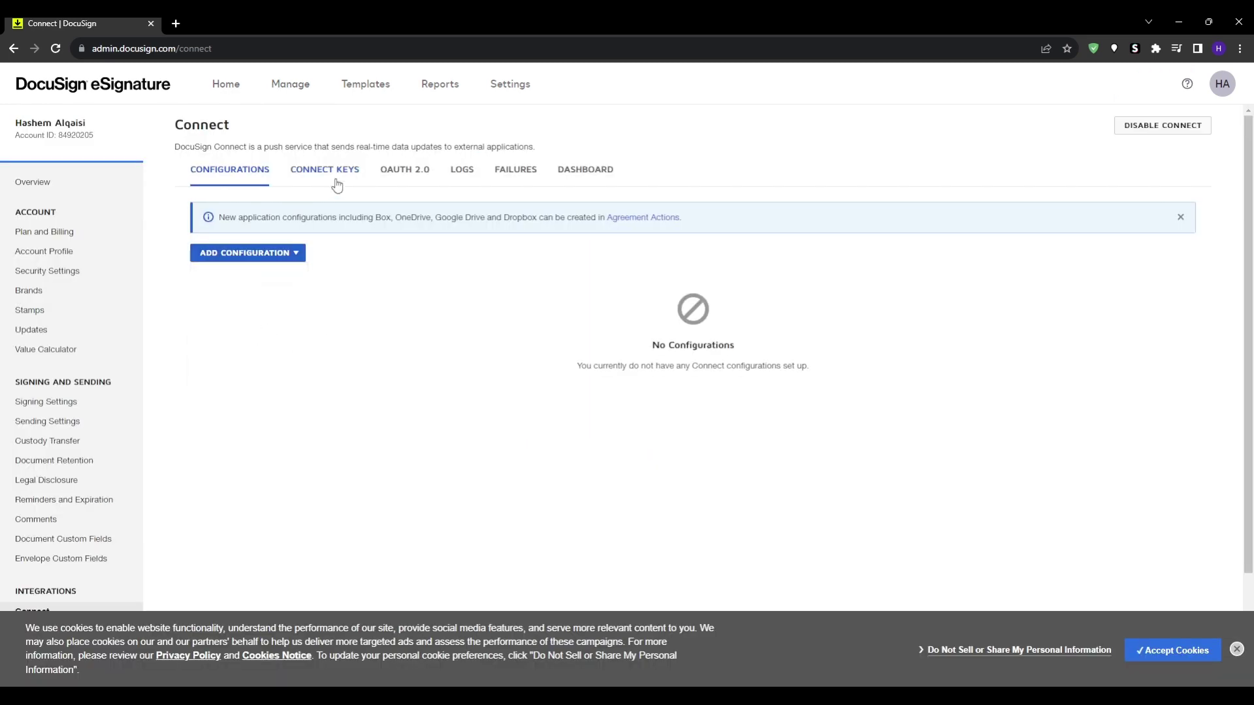
scroll(64, 507, "down", 1)
scroll(63, 507, "down", 1)
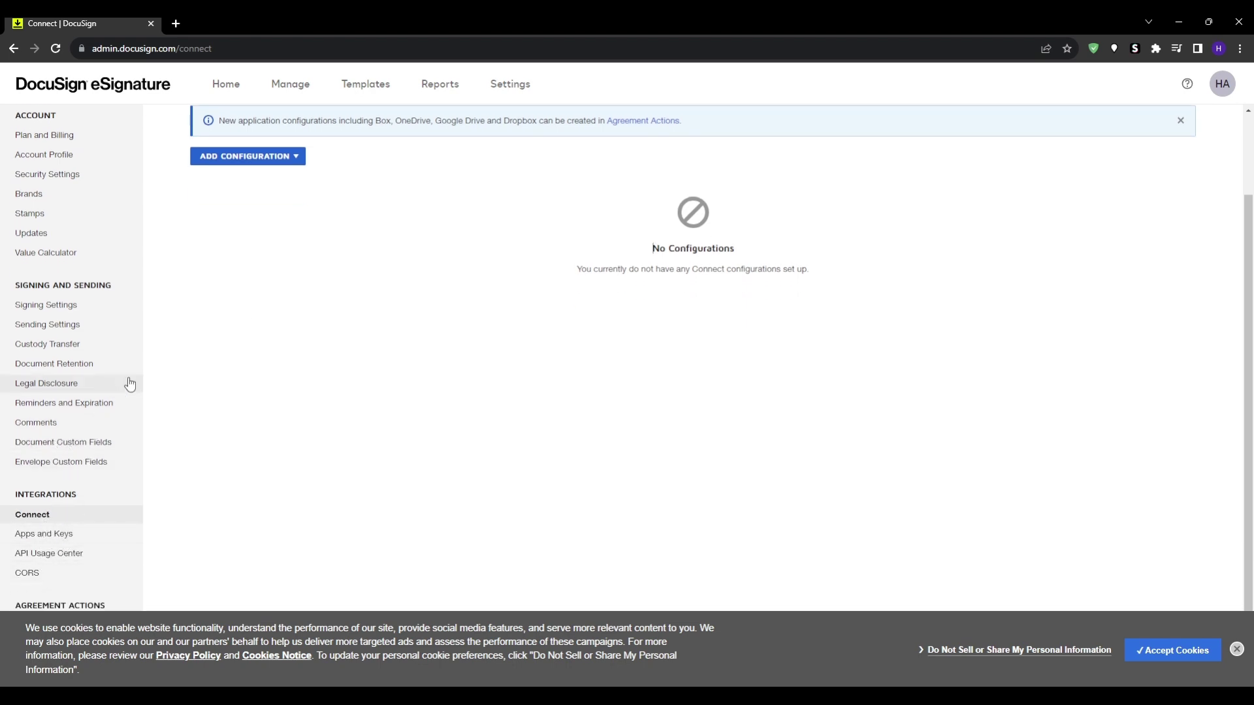
scroll(92, 466, "up", 1)
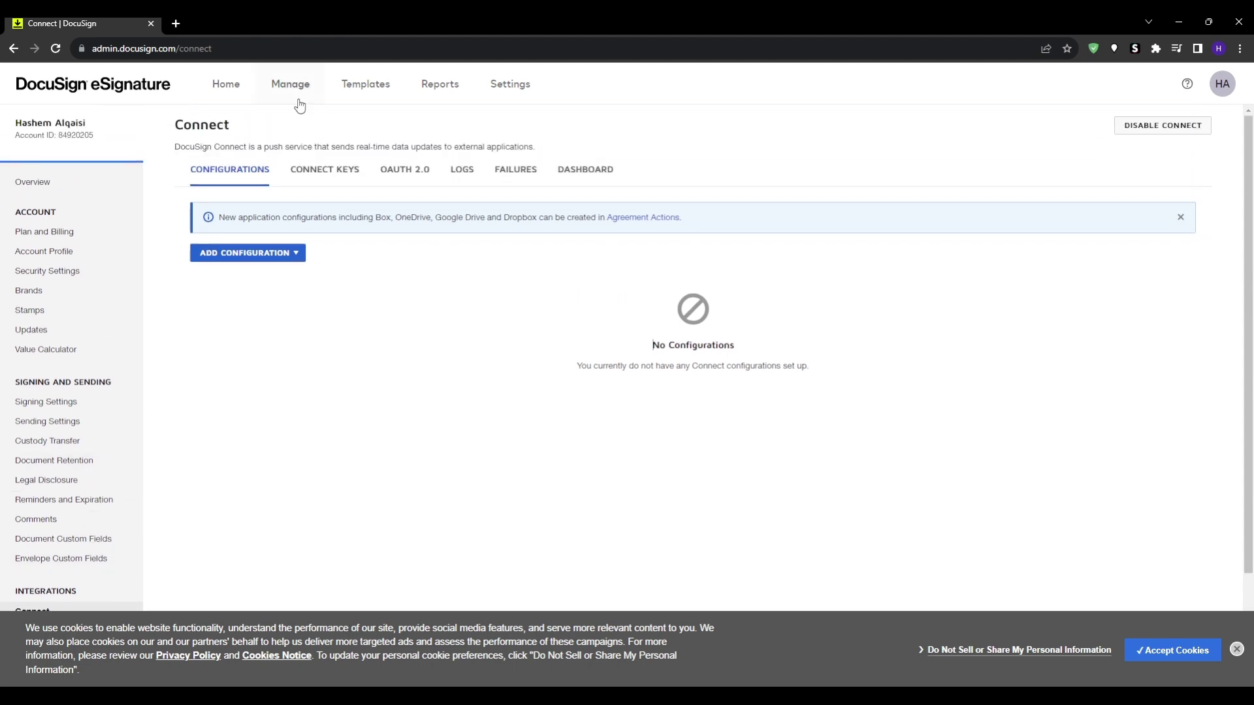
left_click(233, 89)
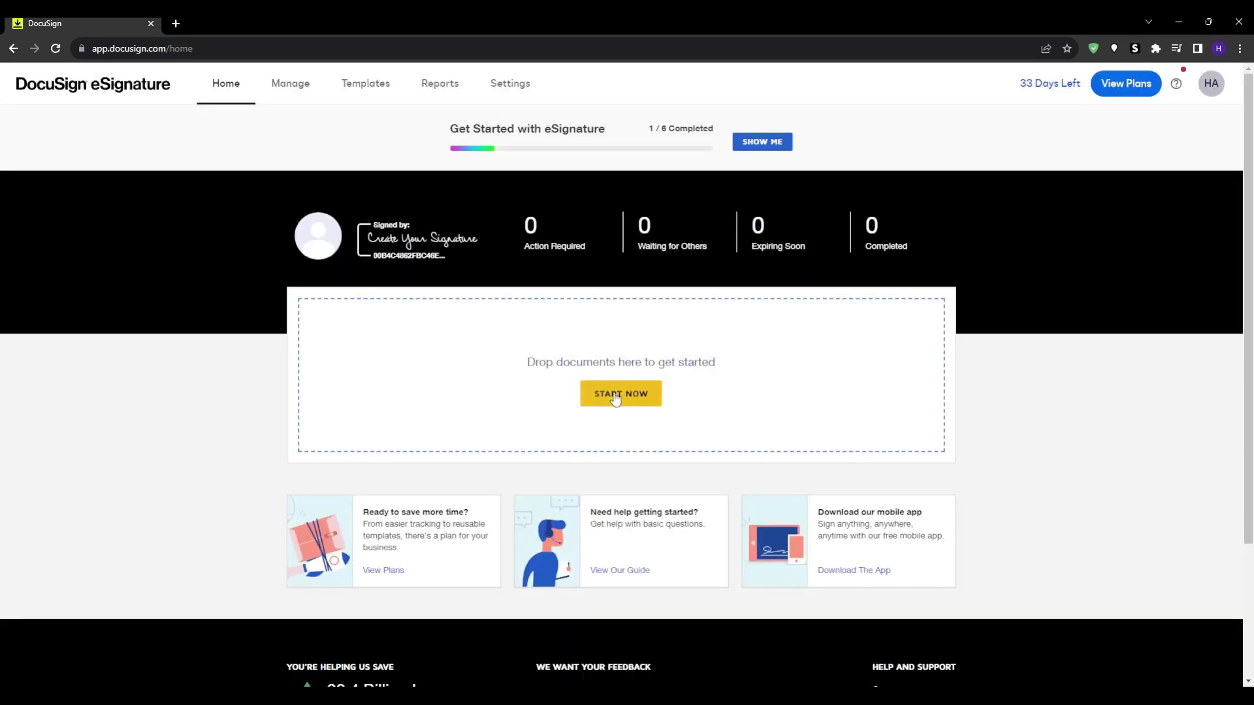
Start a new envelope and hide all the guidance tips on the document preparation page
left_click(615, 396)
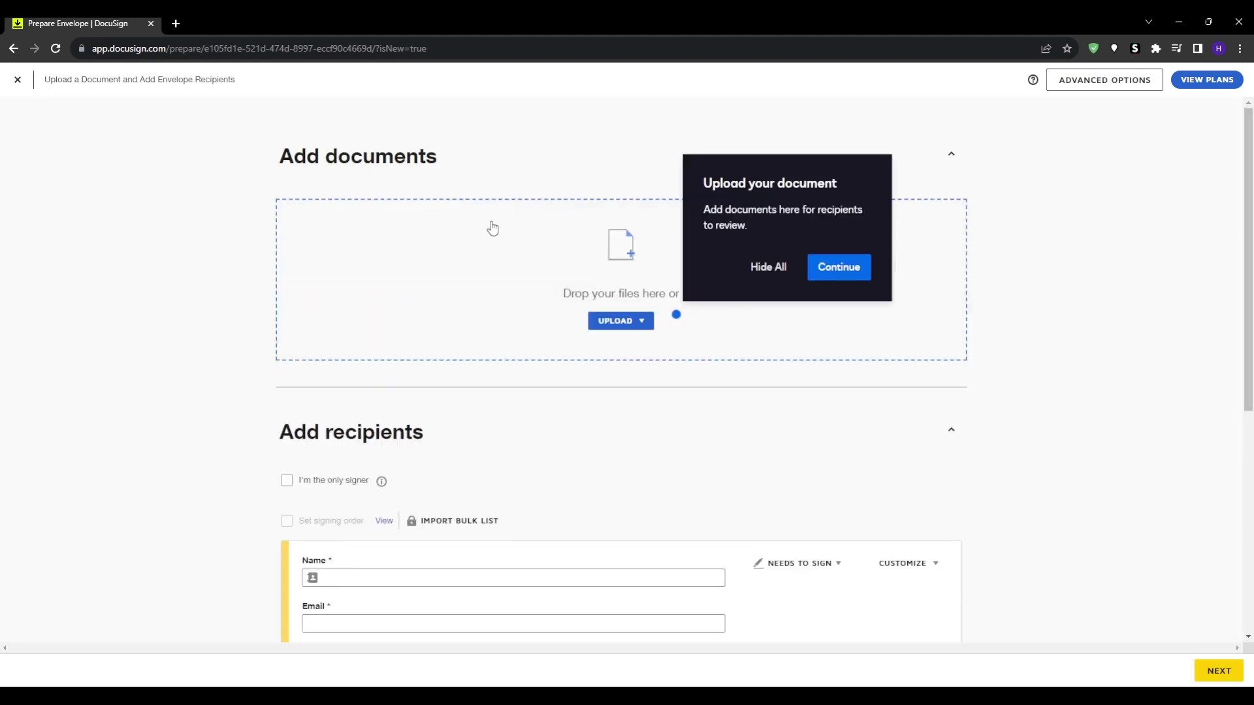
left_click(769, 273)
left_click(987, 201)
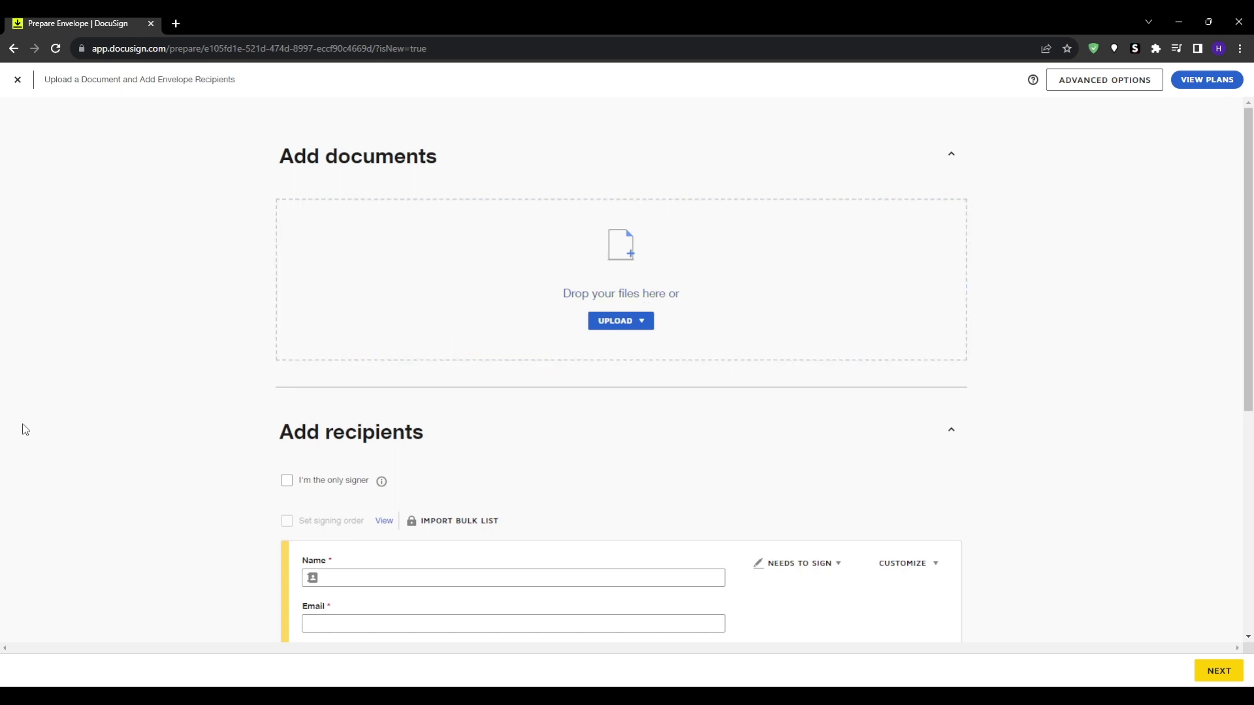
Examine the envelope's document area and the sources available for uploading files
scroll(25, 429, "down", 3)
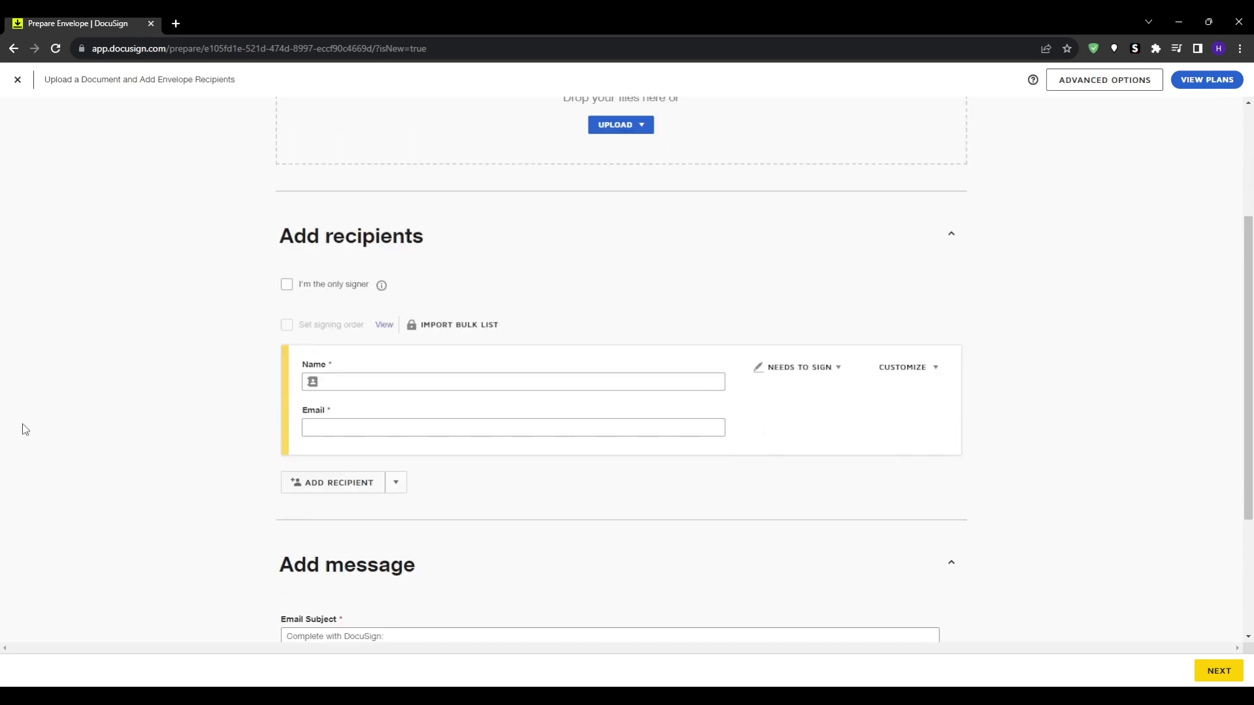
scroll(39, 448, "up", 3)
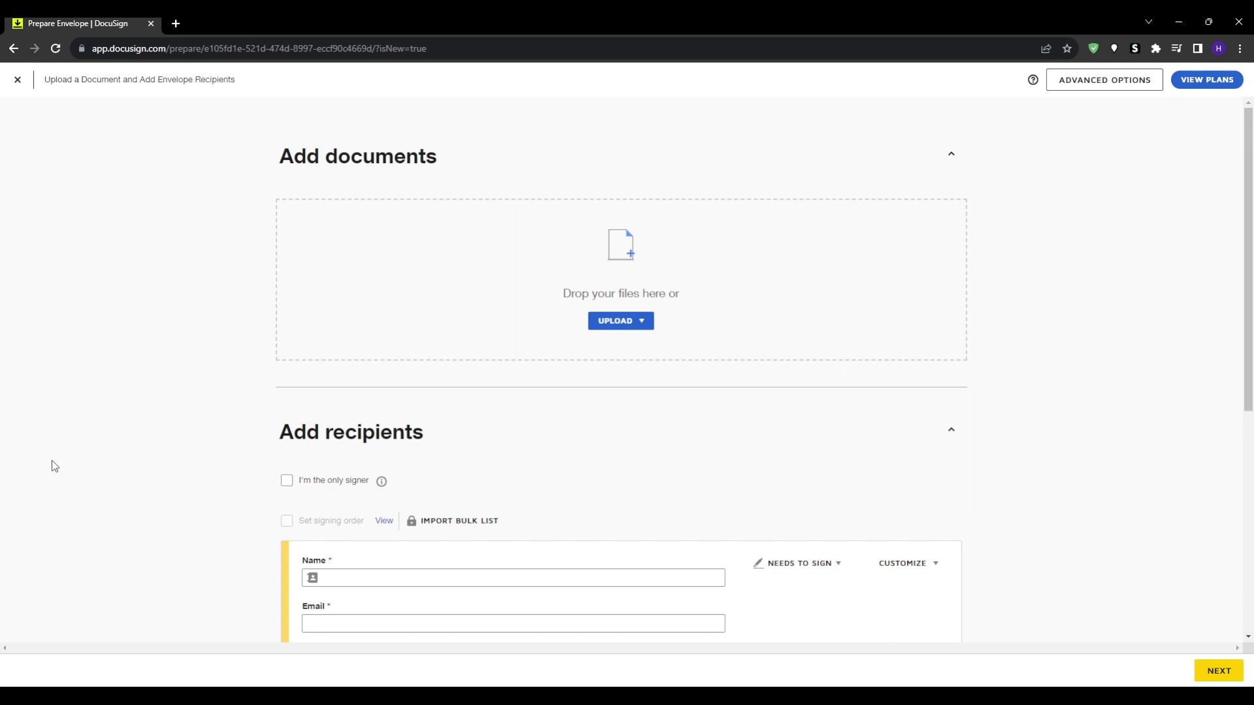
left_click(645, 322)
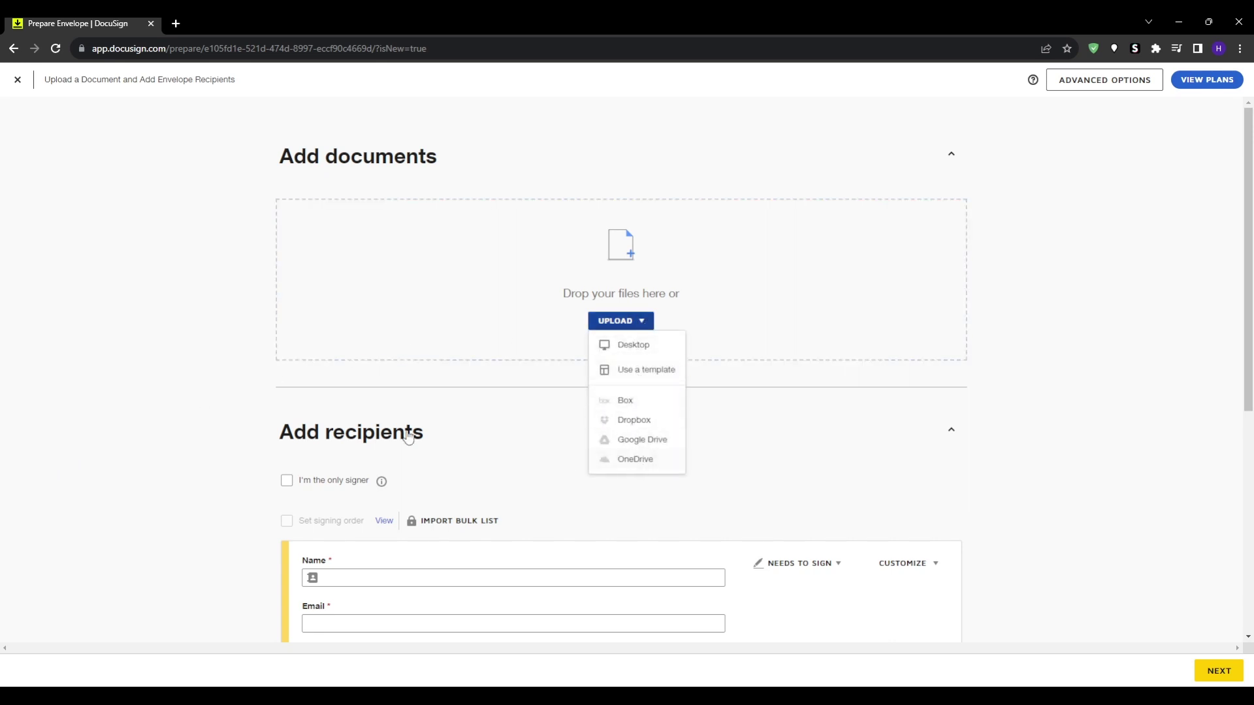
left_click(112, 380)
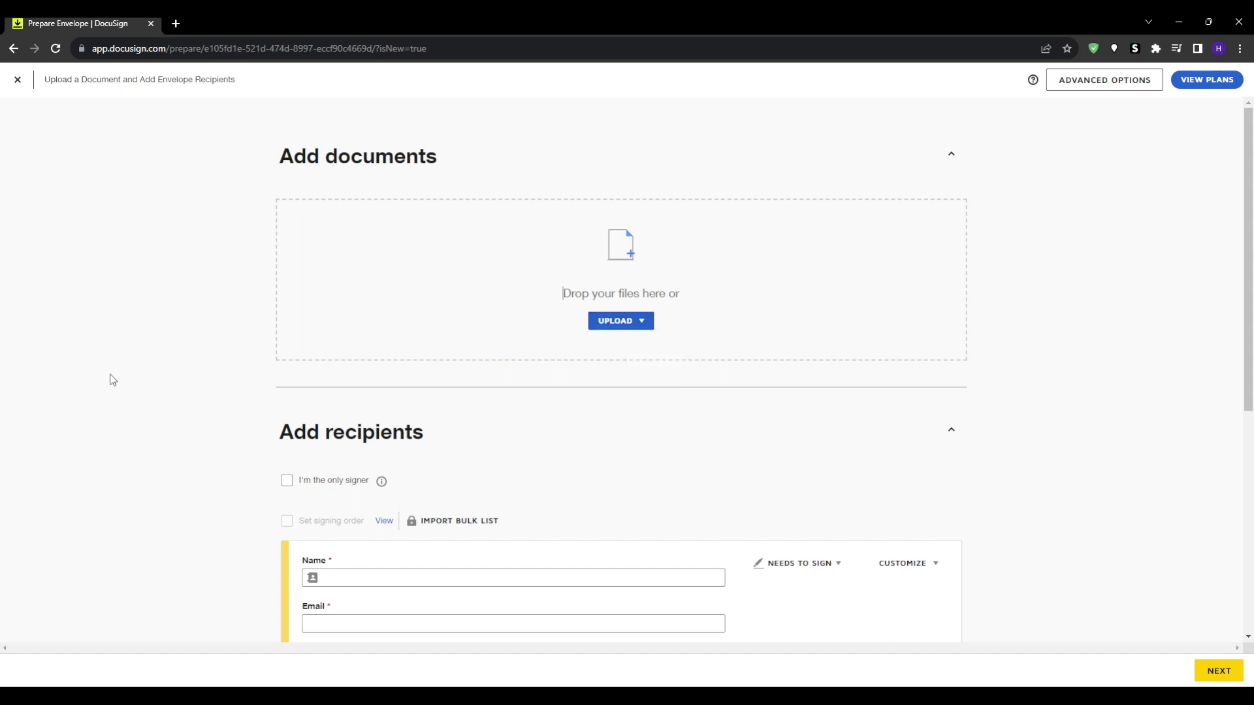
left_click_drag(682, 297, 561, 298)
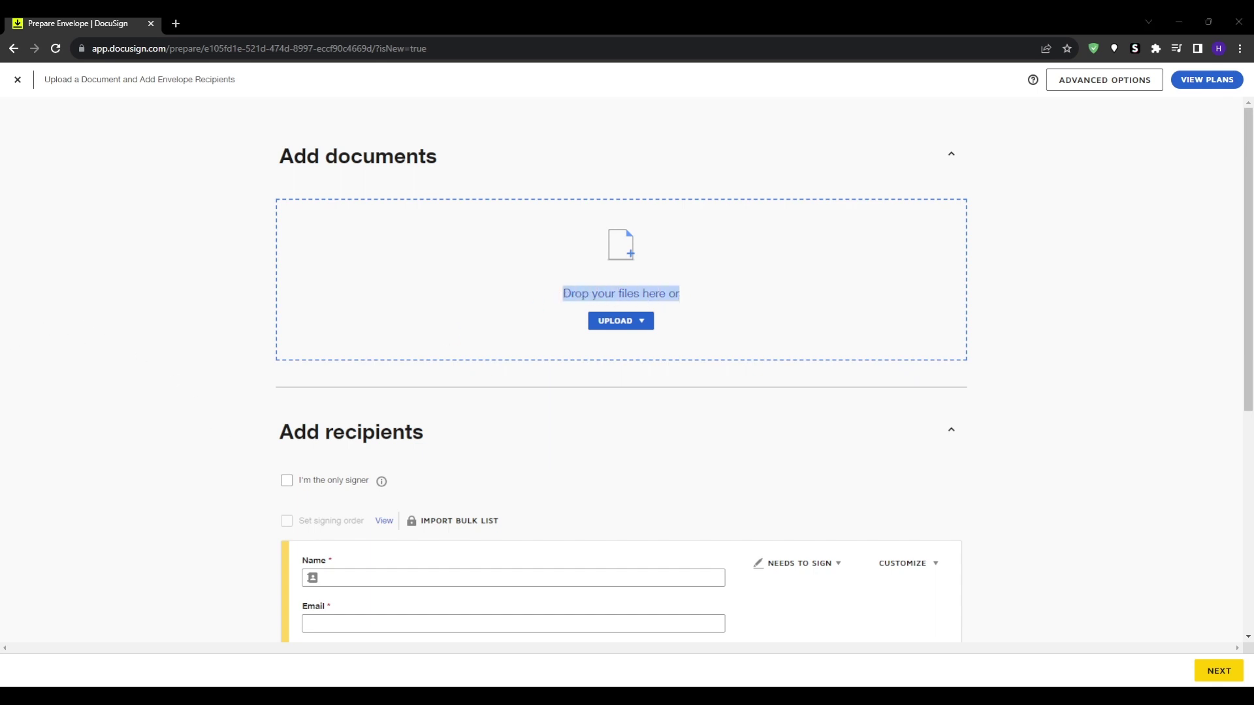
Examine the envelope's recipient options, including adding recipients, being the only signer, and the roles a recipient can have
scroll(312, 425, "down", 2)
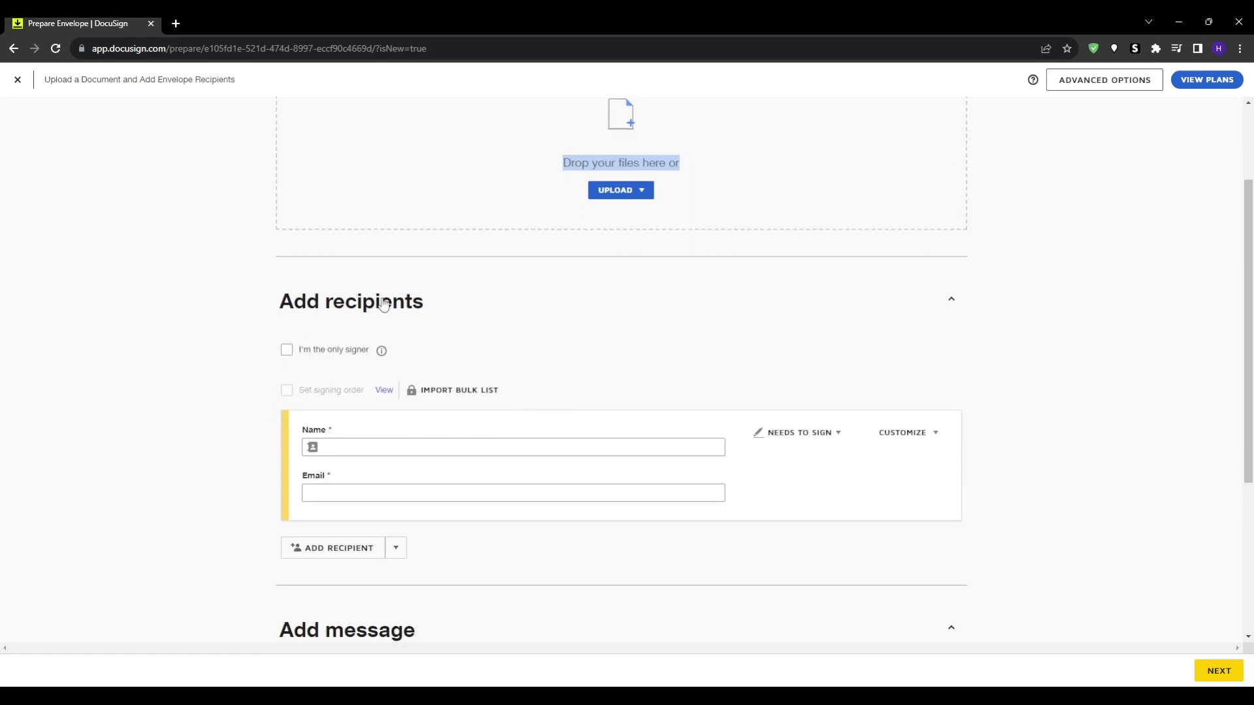
left_click(396, 549)
left_click(396, 550)
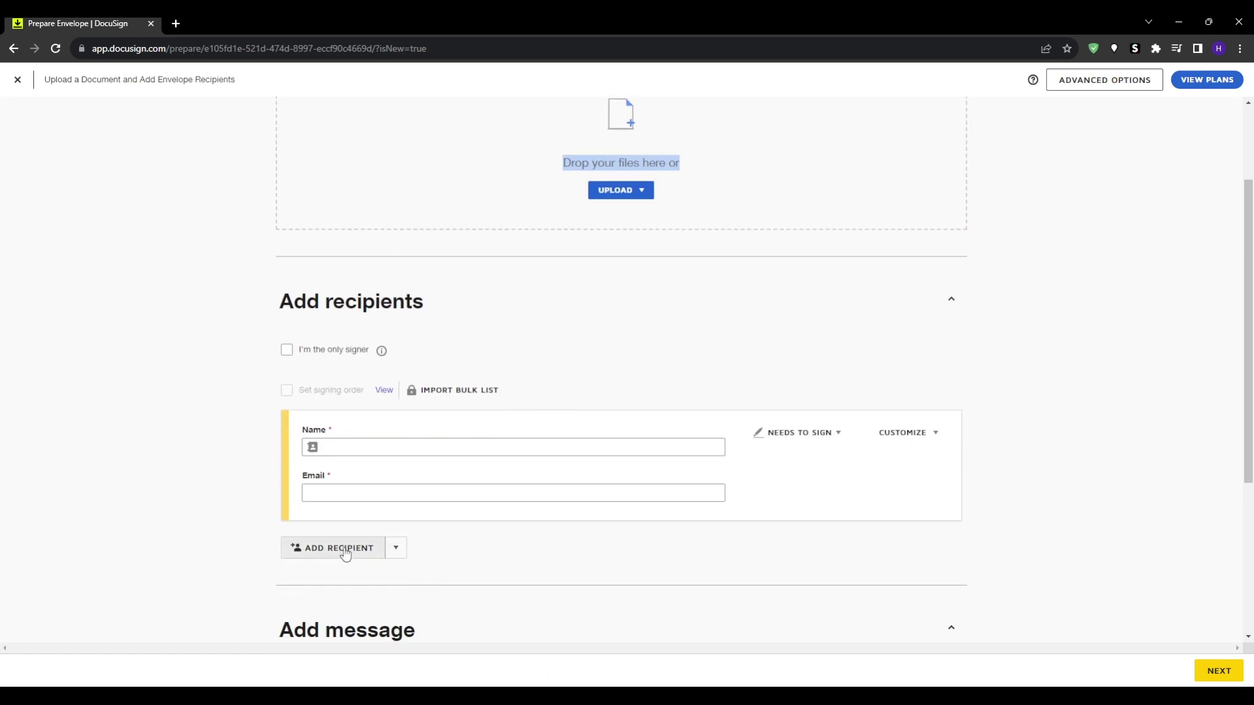
left_click(286, 350)
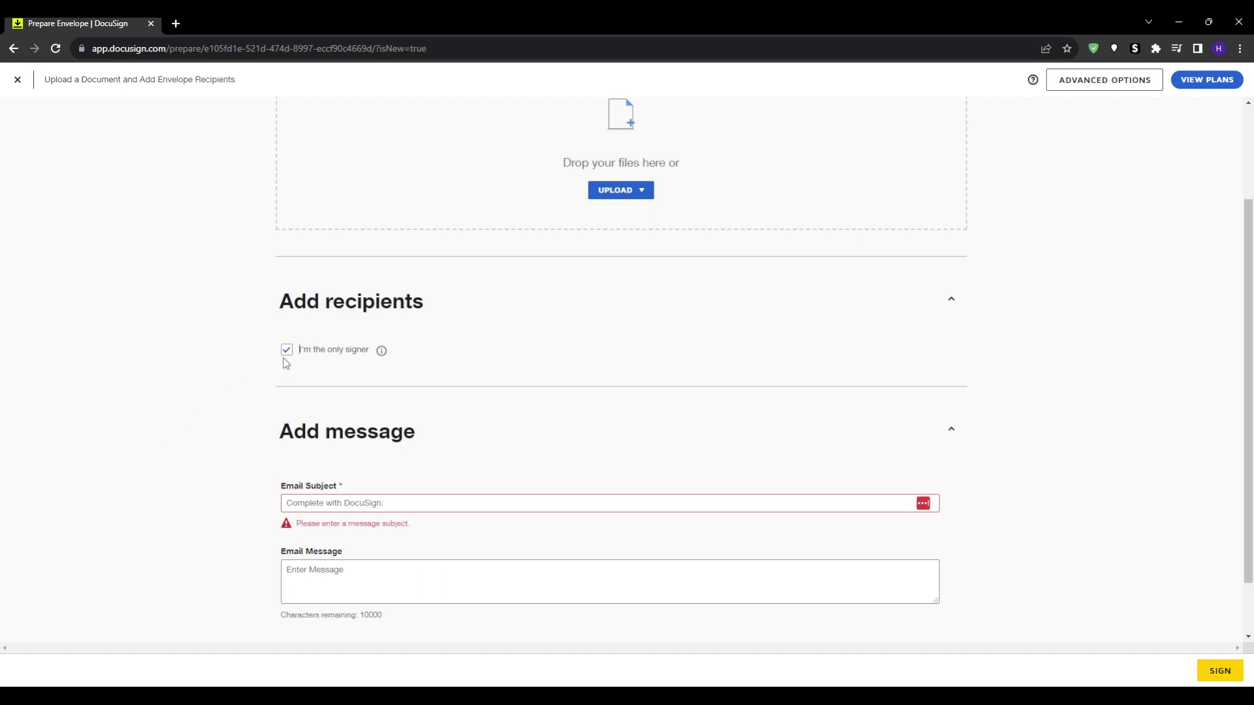
left_click(287, 351)
scroll(168, 430, "down", 3)
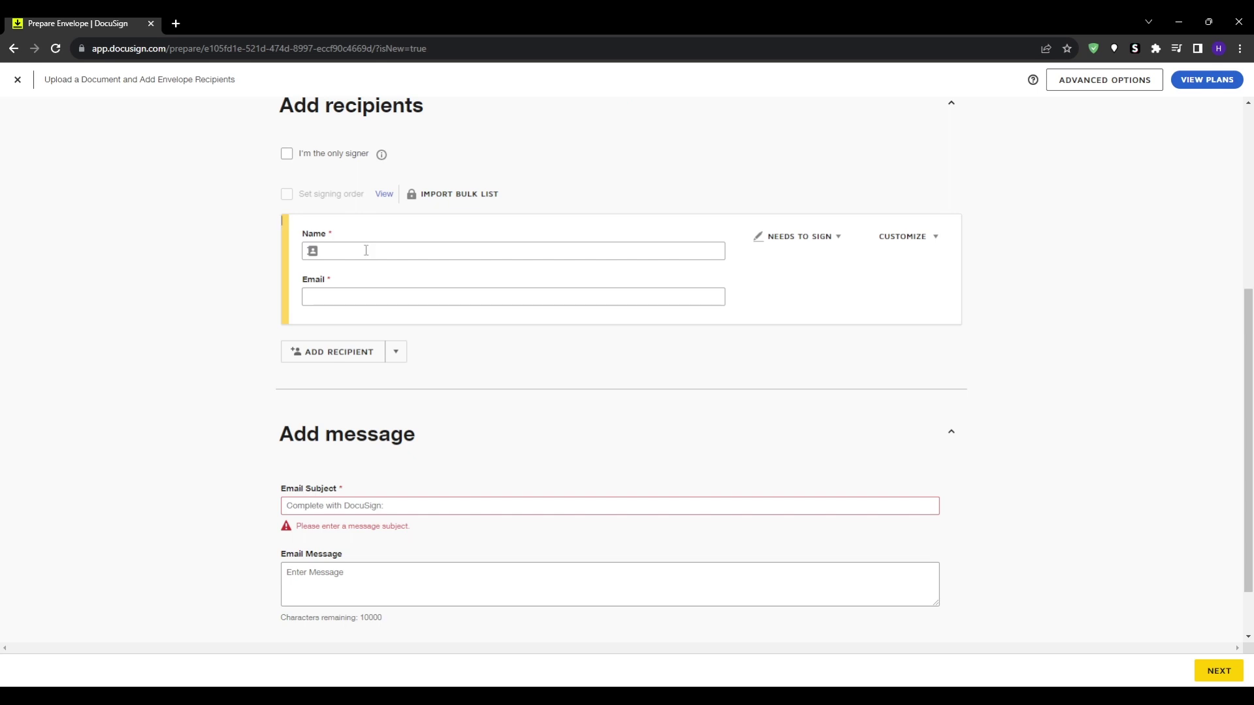
left_click(833, 239)
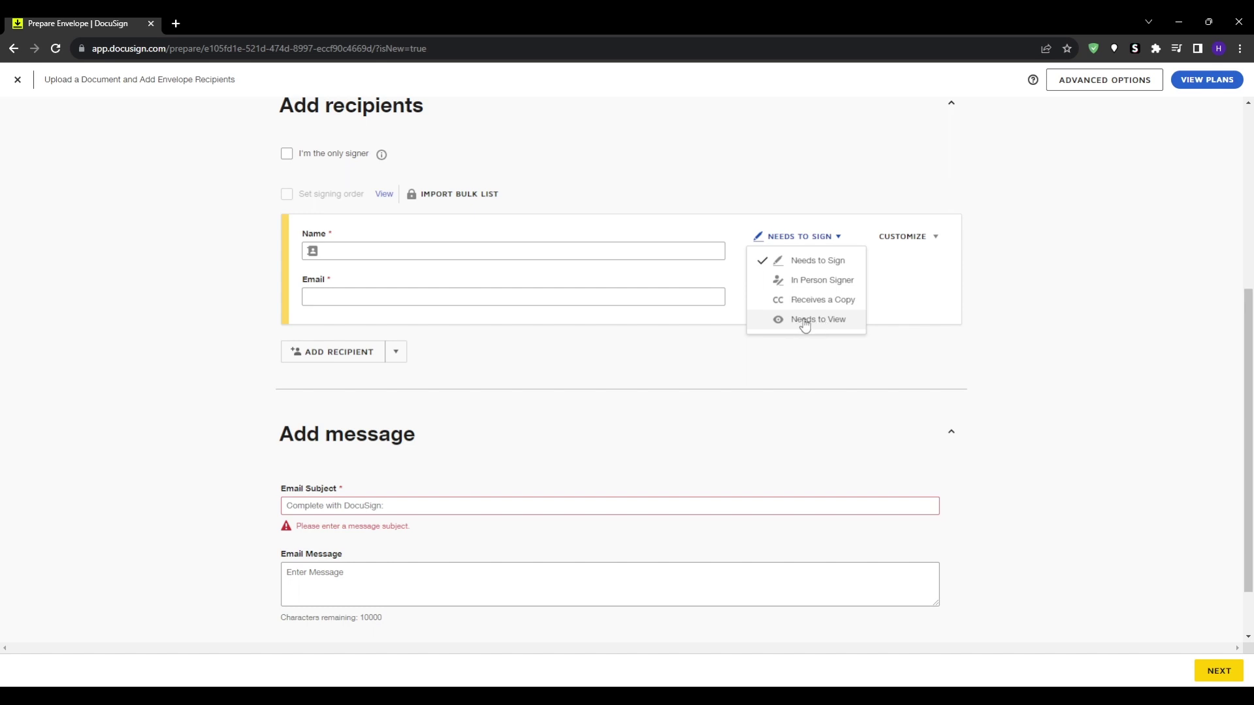
left_click(246, 412)
Write an email message for the envelope asking the recipient by first name to please sign and return the attached contract
scroll(154, 406, "down", 1)
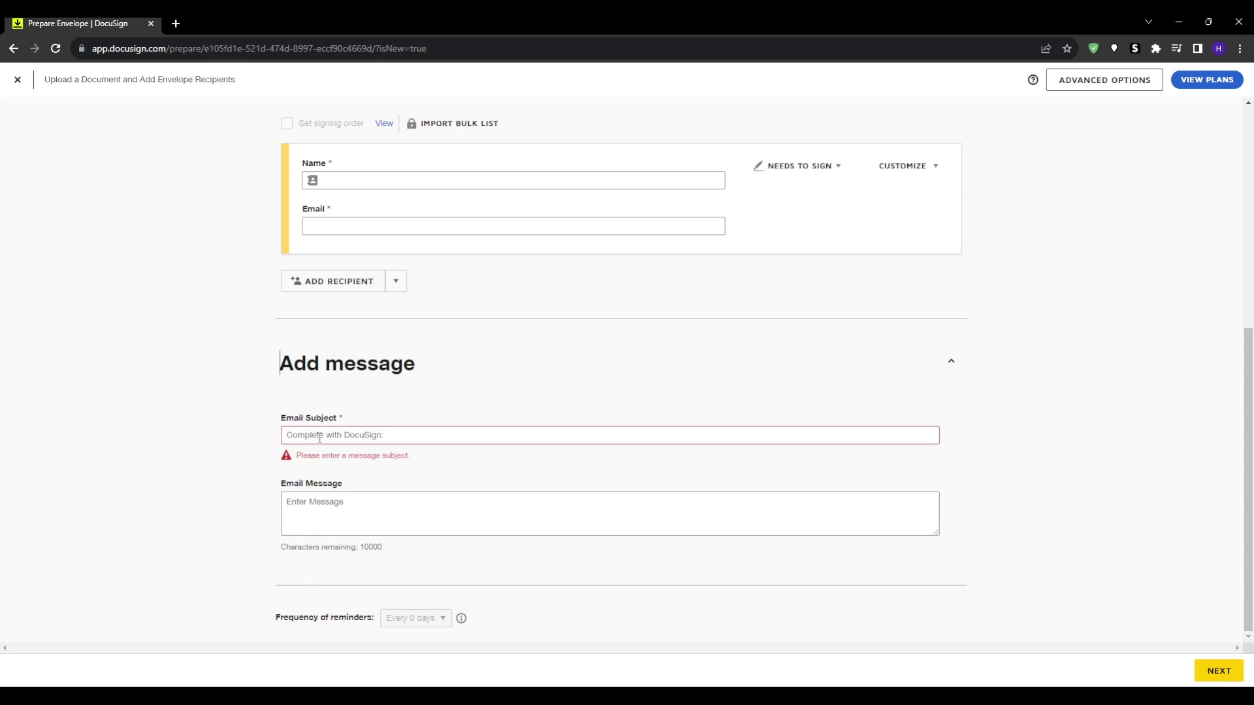
left_click(366, 511)
type("Alex, please sign and")
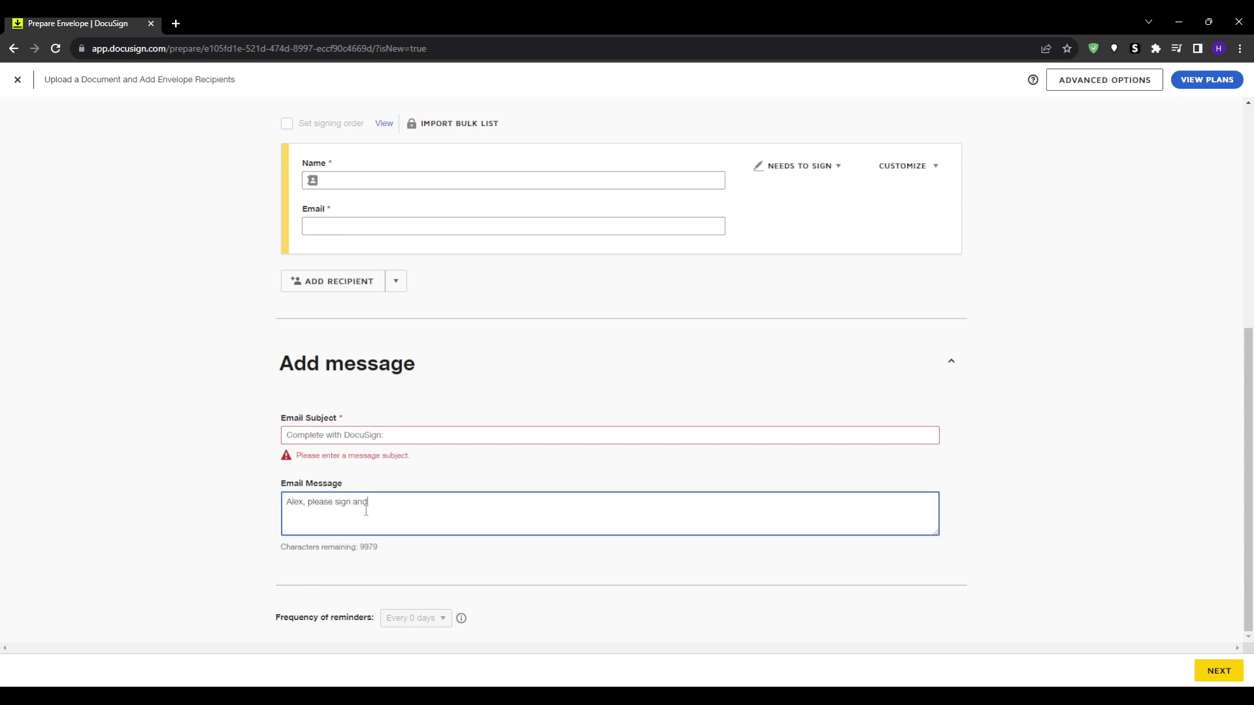
type(" return the attached contract.")
left_click(186, 470)
left_click(371, 437)
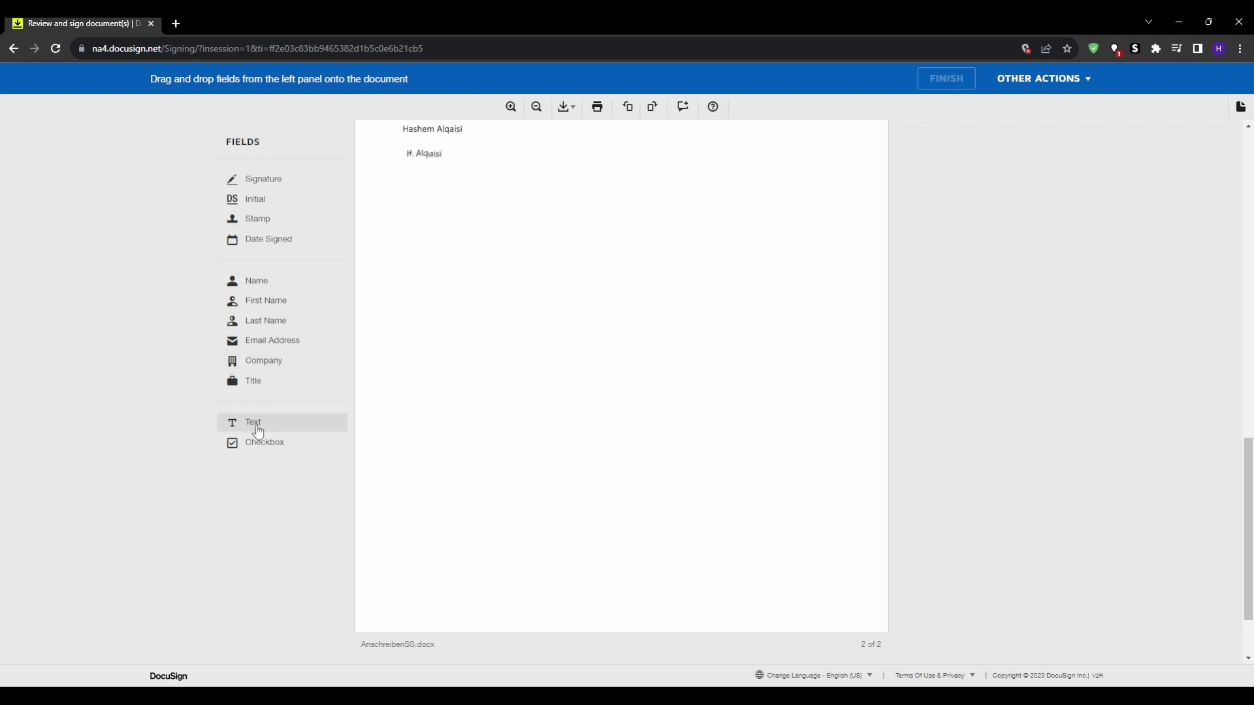
Place an empty text field below the existing signature on page 2 of AnschreibenSS.docx
left_click_drag(252, 422, 622, 218)
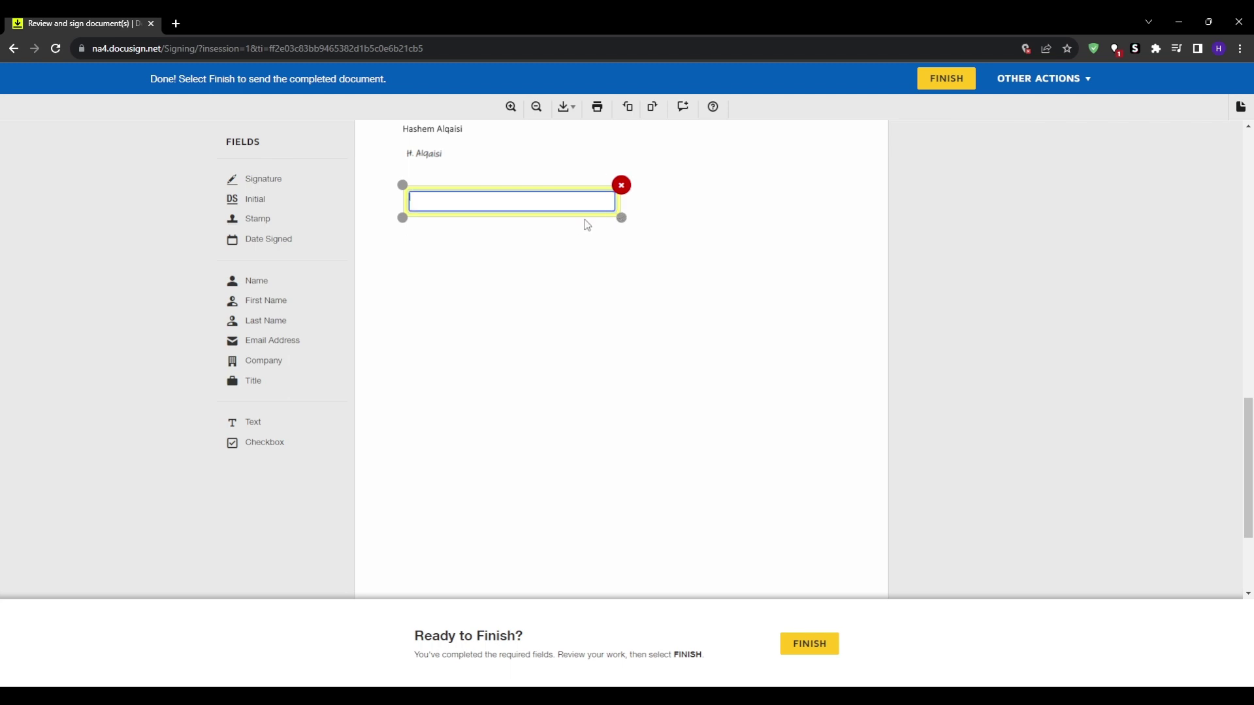
left_click(496, 250)
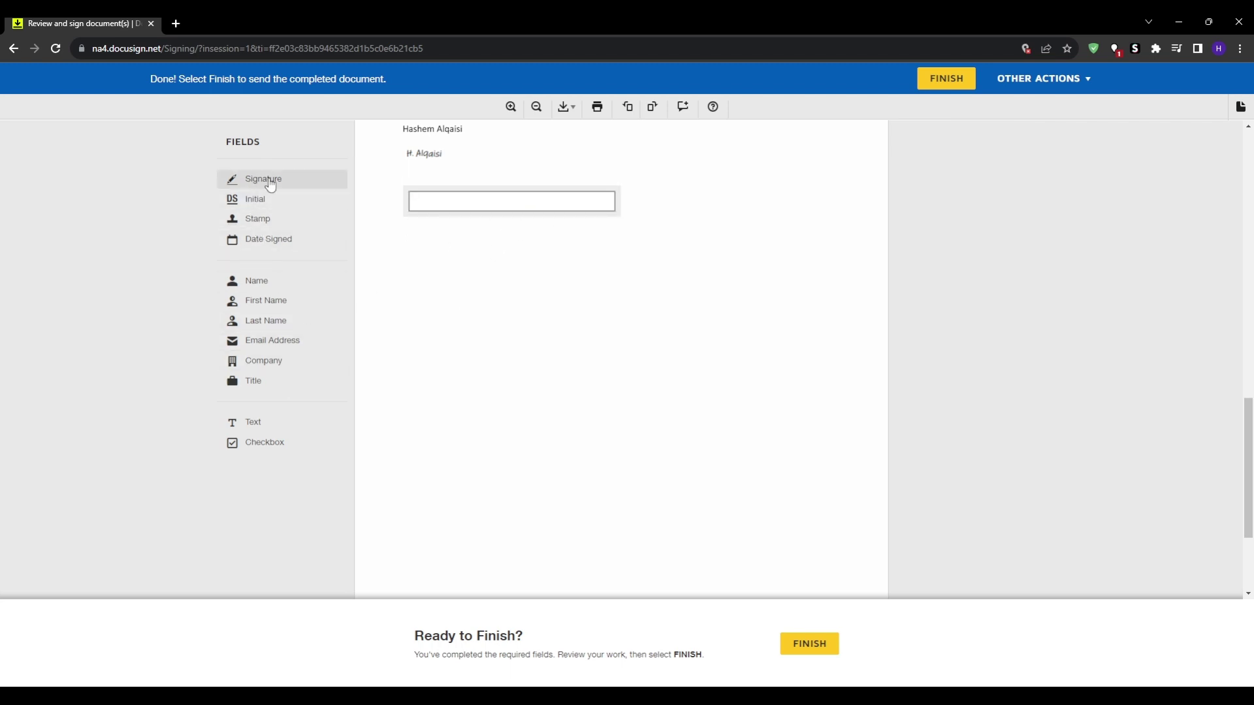
Place a signature below the empty text field on page 2, adopting a hand-drawn signature, and adjust its position
left_click_drag(268, 183, 436, 251)
left_click(439, 253)
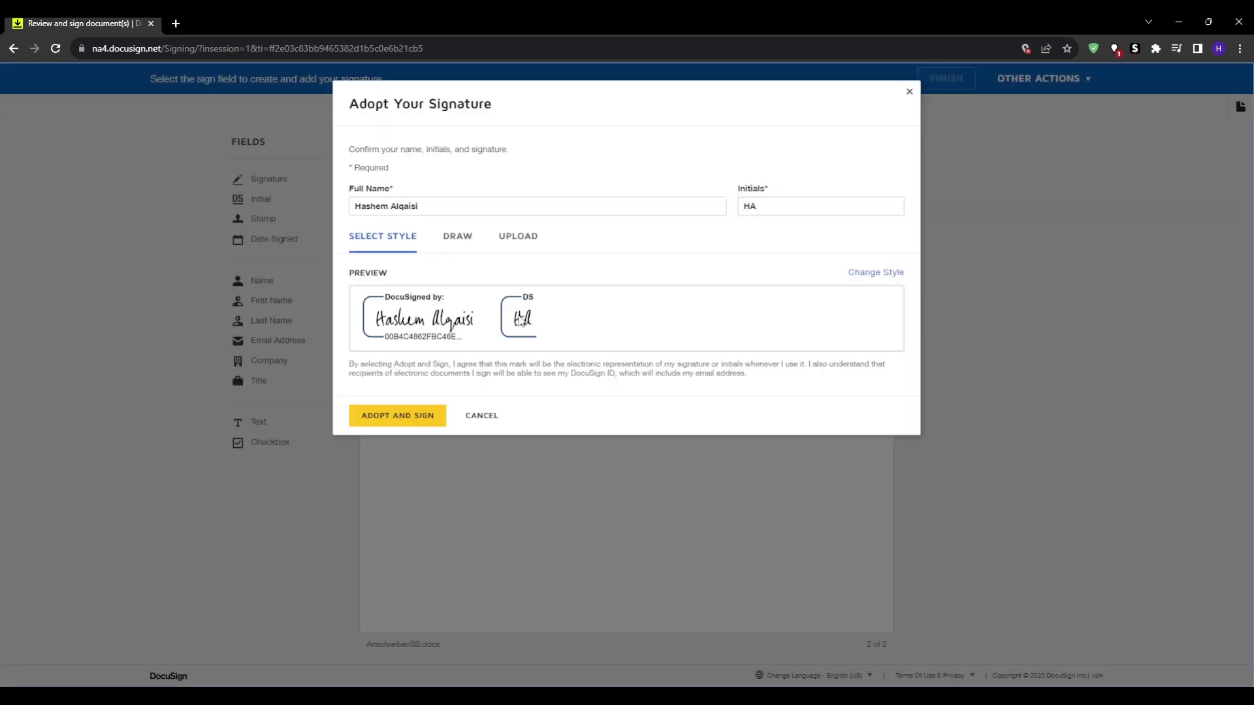
left_click(457, 242)
left_click_drag(468, 297, 541, 315)
left_click(527, 306)
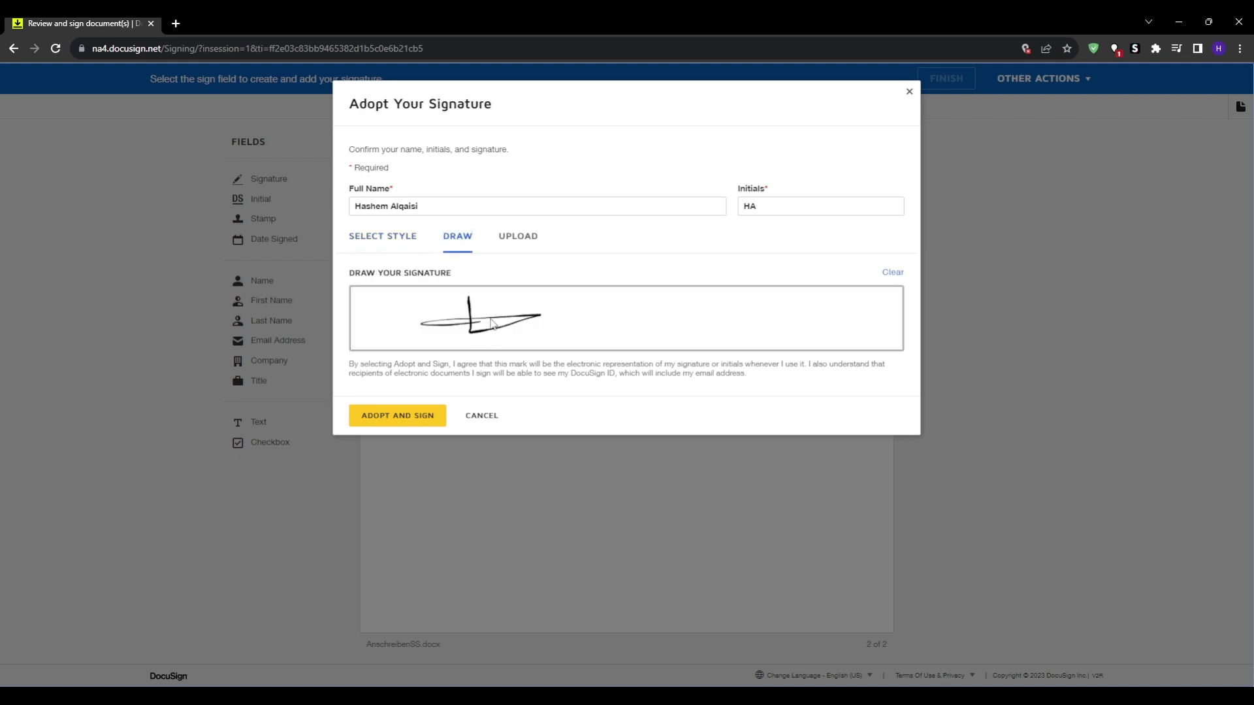
left_click(423, 416)
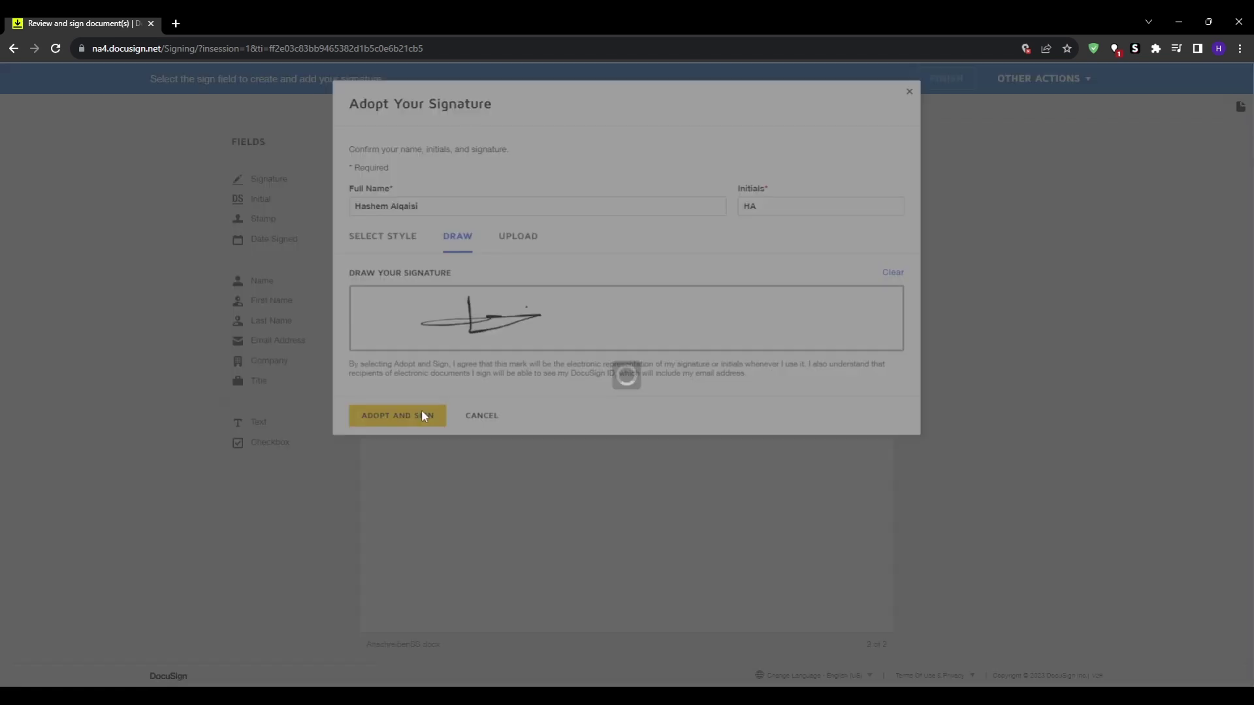
left_click_drag(516, 285, 582, 327)
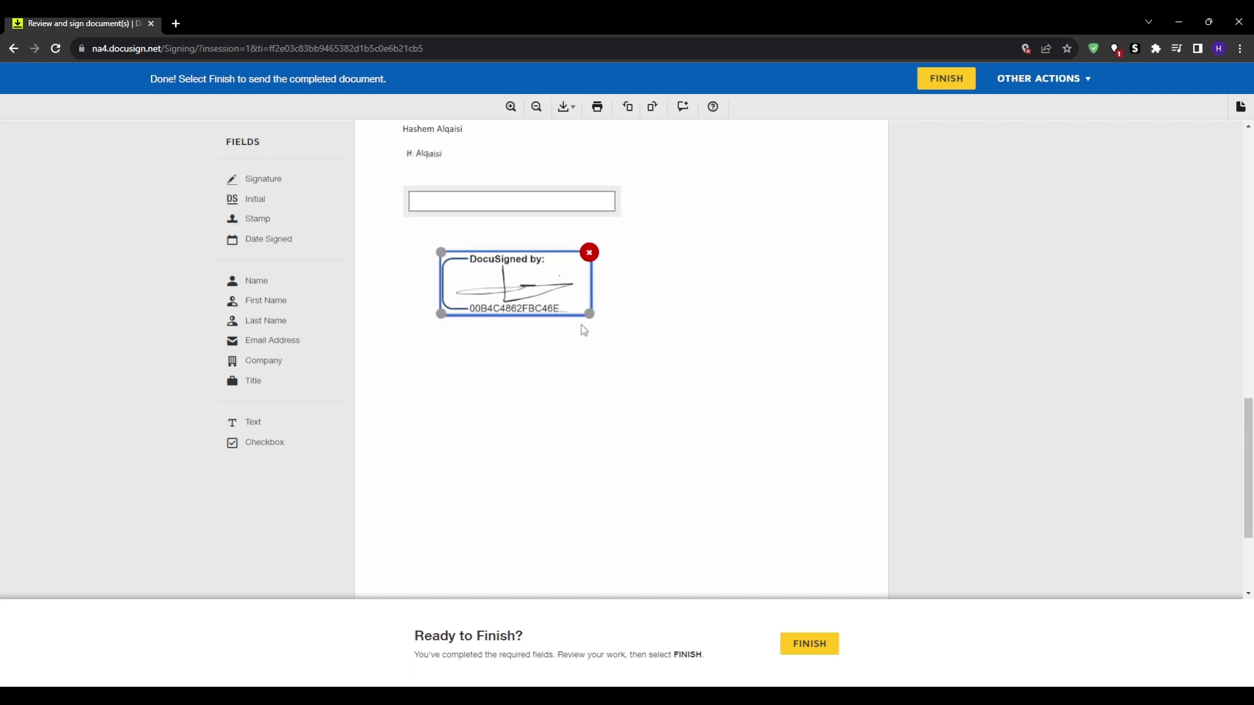
left_click(503, 358)
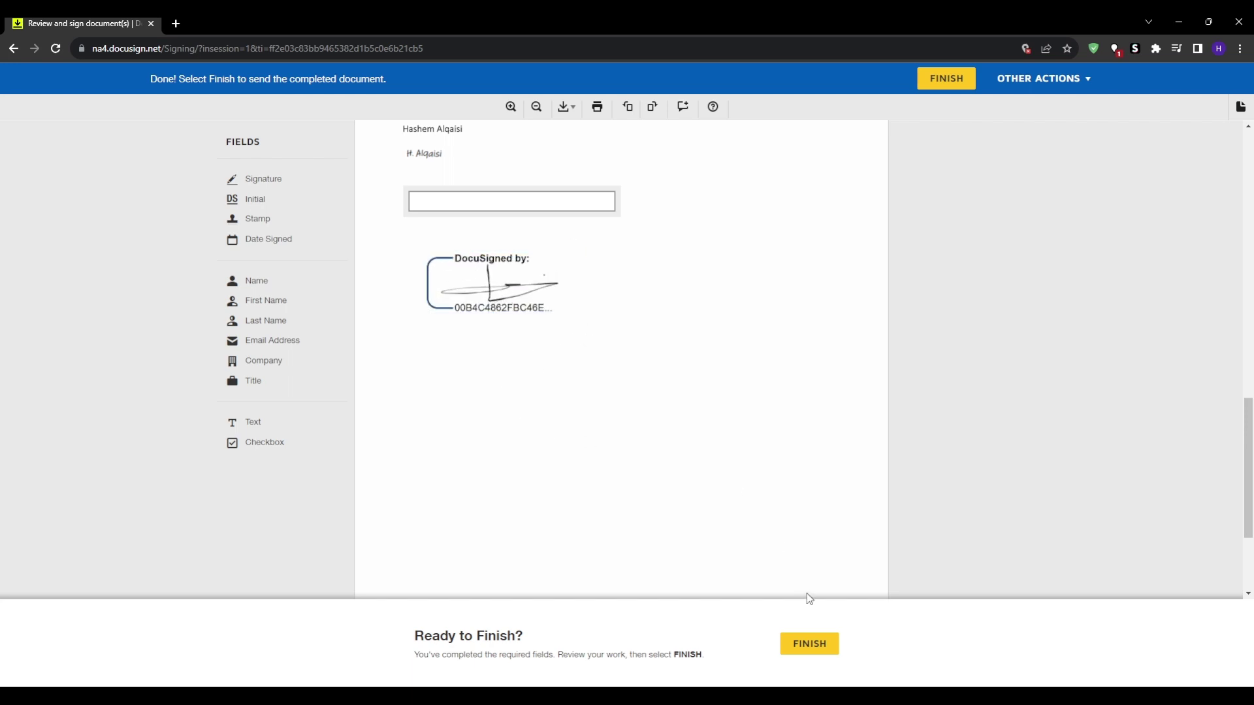
Finish signing AnschreibenSS.docx and decline sending a completed copy to others
left_click(817, 646)
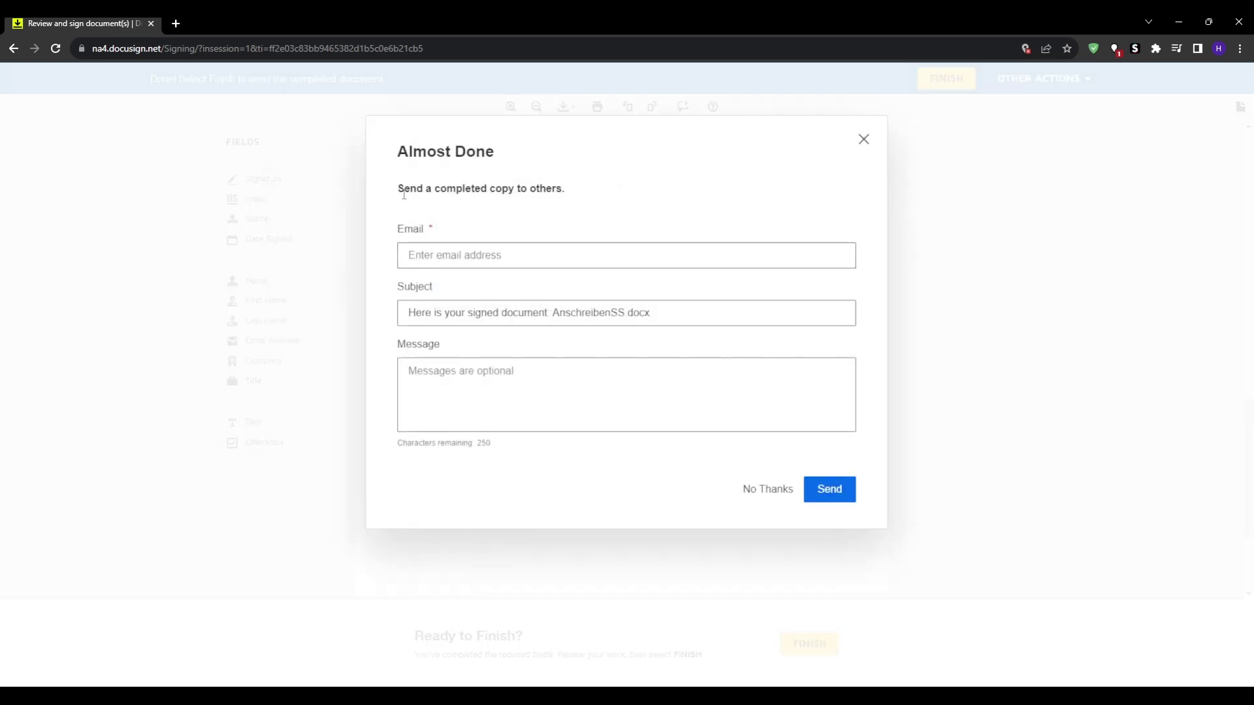
left_click_drag(403, 189, 497, 194)
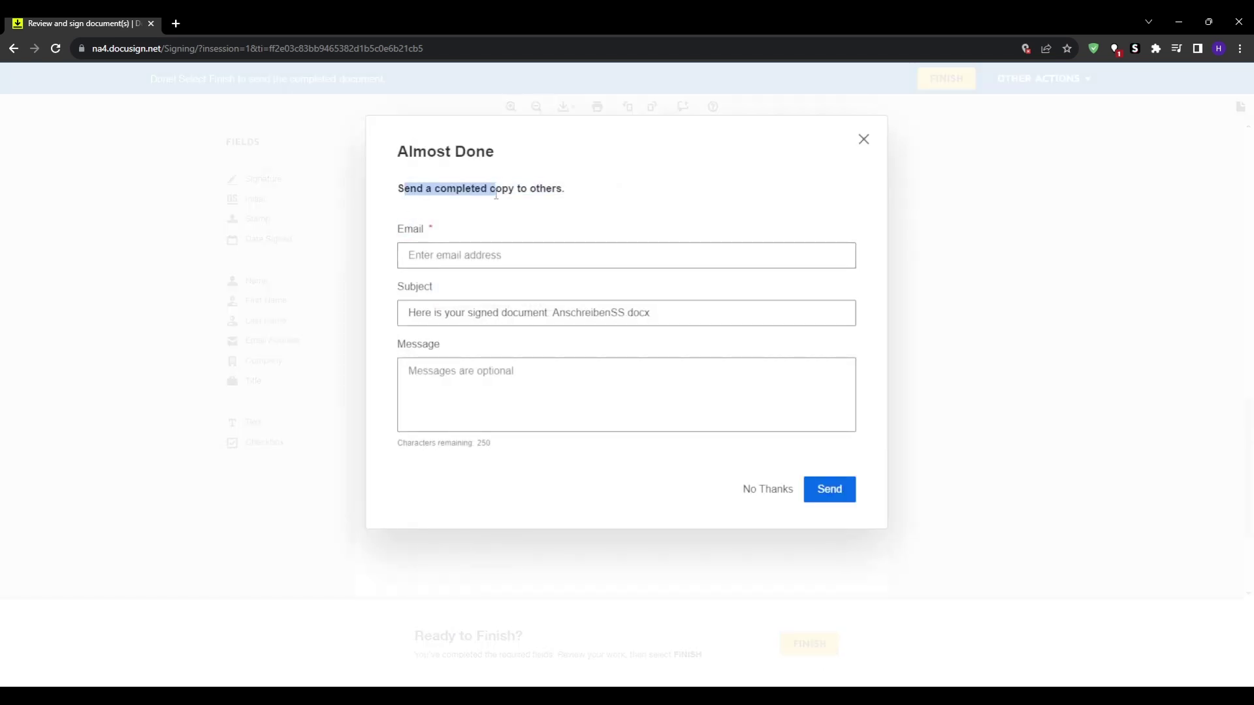
triple_click(496, 194)
left_click(774, 491)
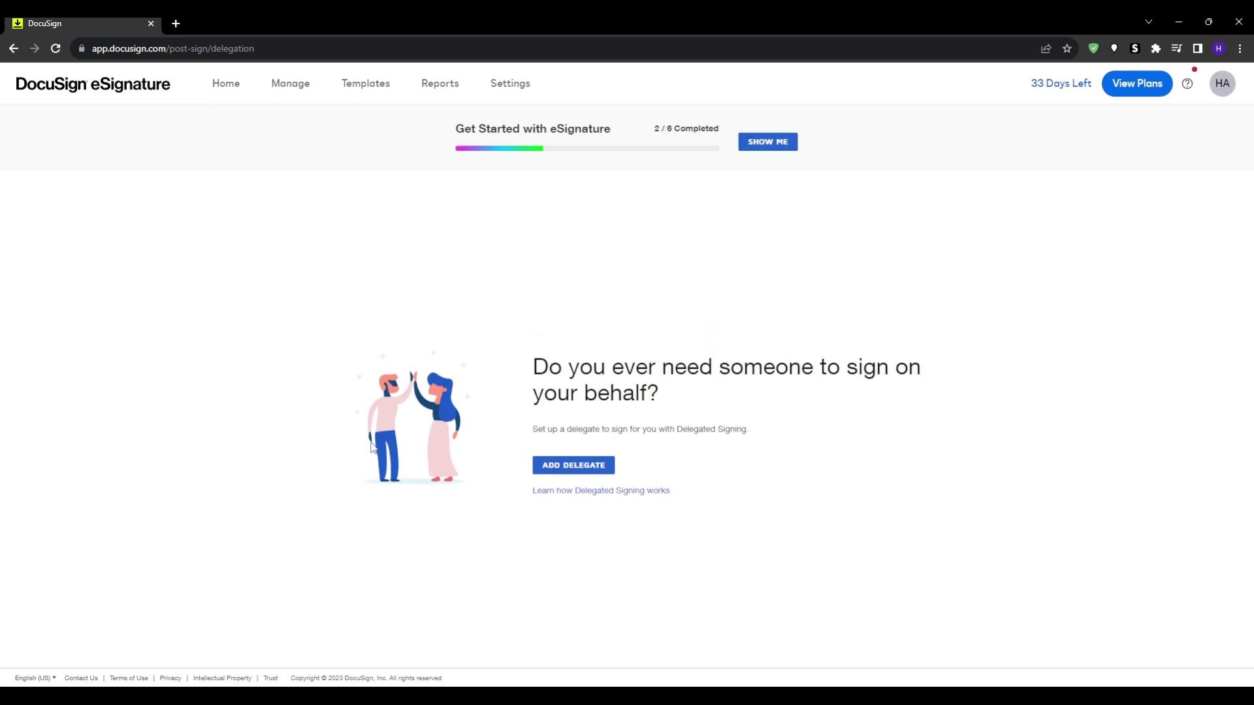
Return to the home page and examine its envelope status overview, upload area, help cards and wood-savings section
left_click(220, 98)
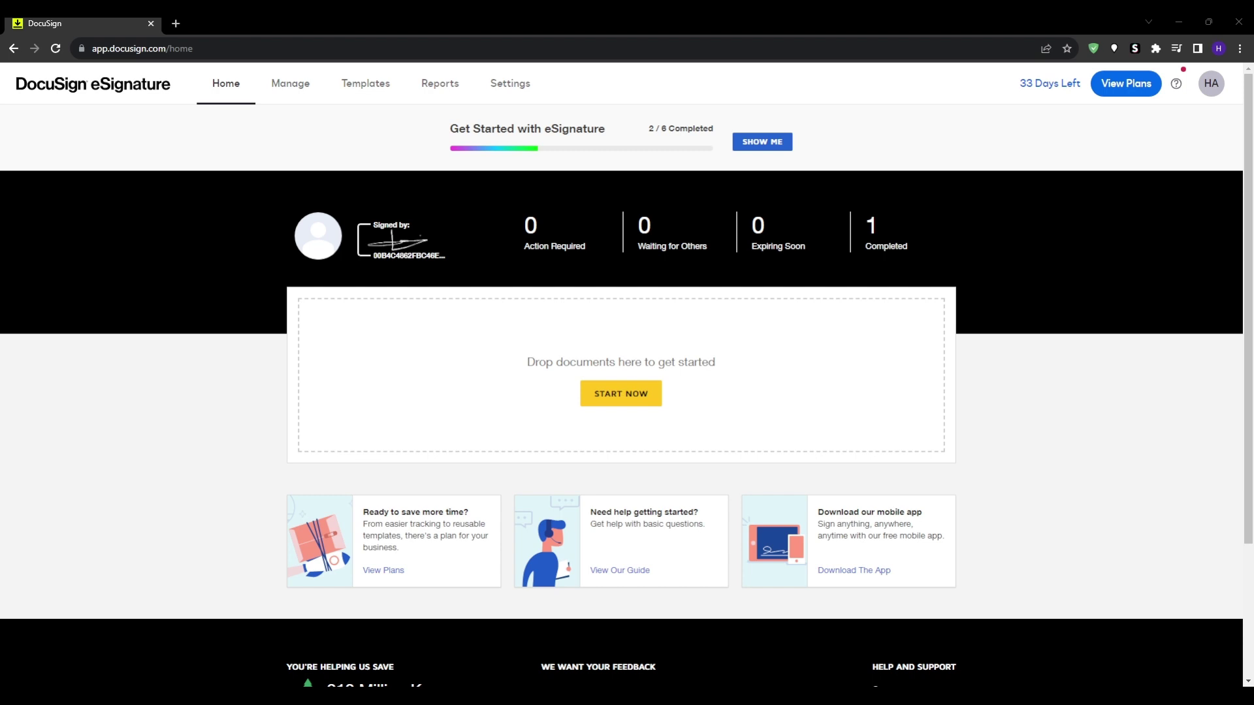
scroll(147, 346, "down", 3)
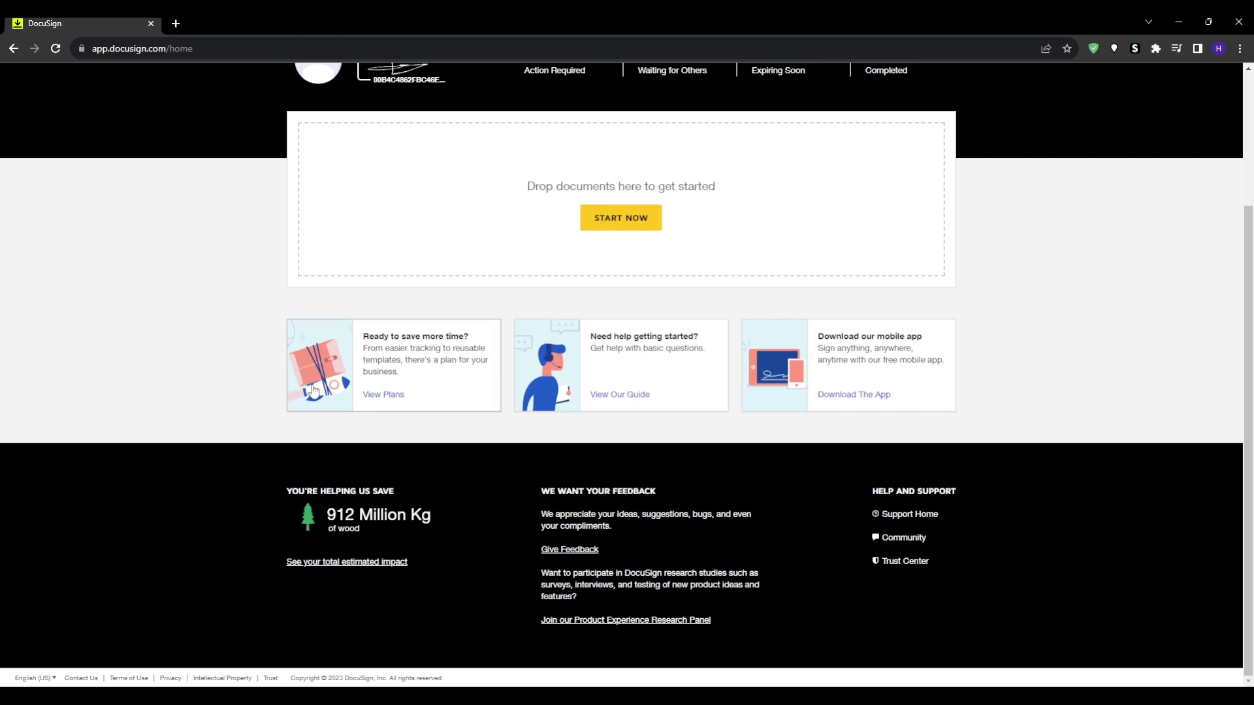
left_click_drag(439, 521, 282, 521)
left_click(122, 367)
scroll(412, 545, "up", 3)
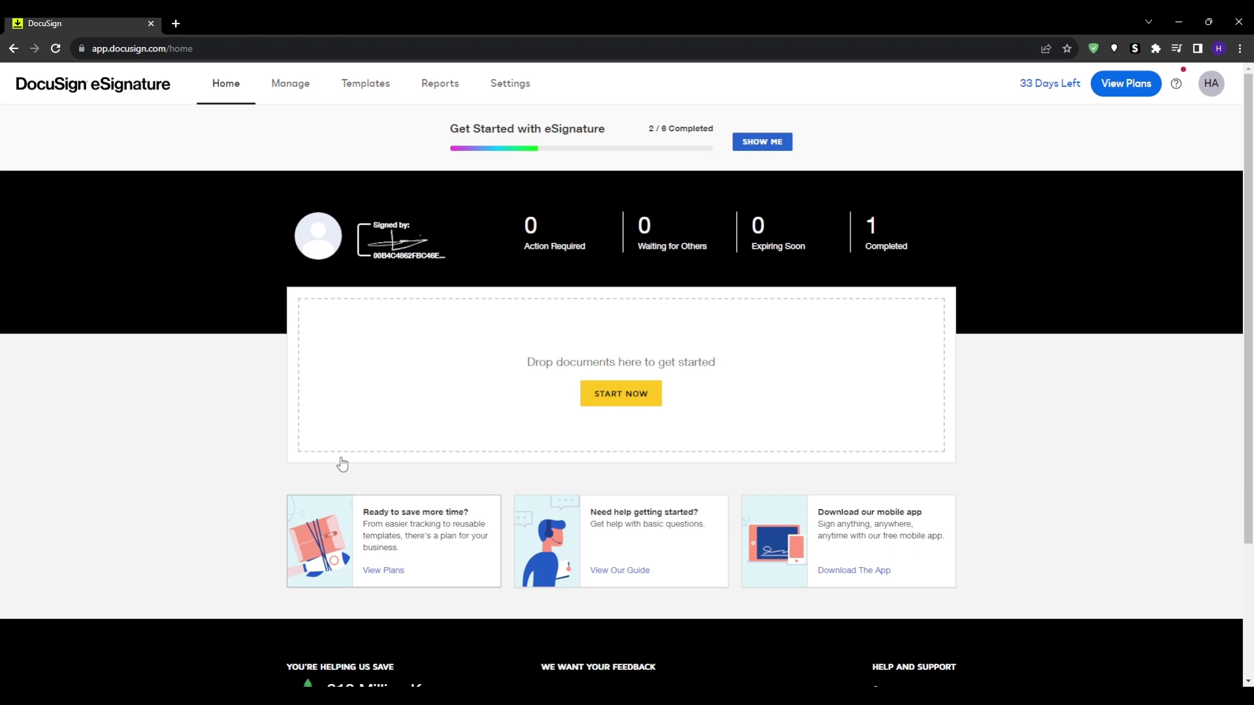